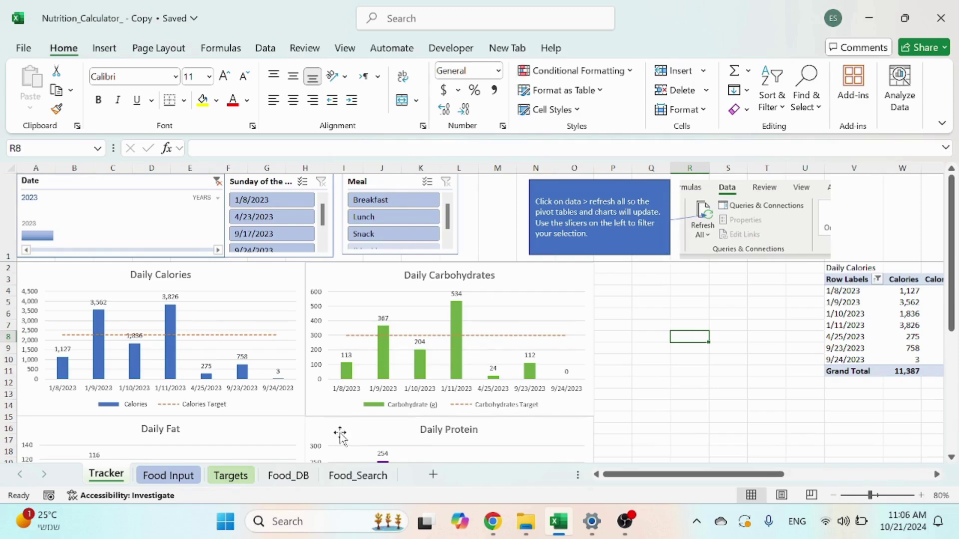
# Copy the Vitamin D (mcg) header cell T4 on the Food_DB sheet
pyautogui.click(295, 476)
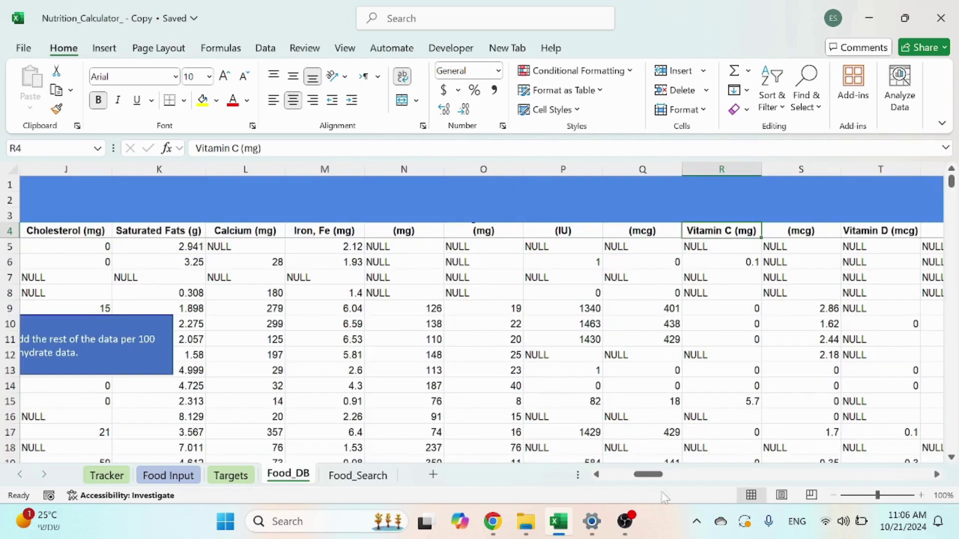
pyautogui.moveTo(649, 474); pyautogui.dragTo(595, 478)
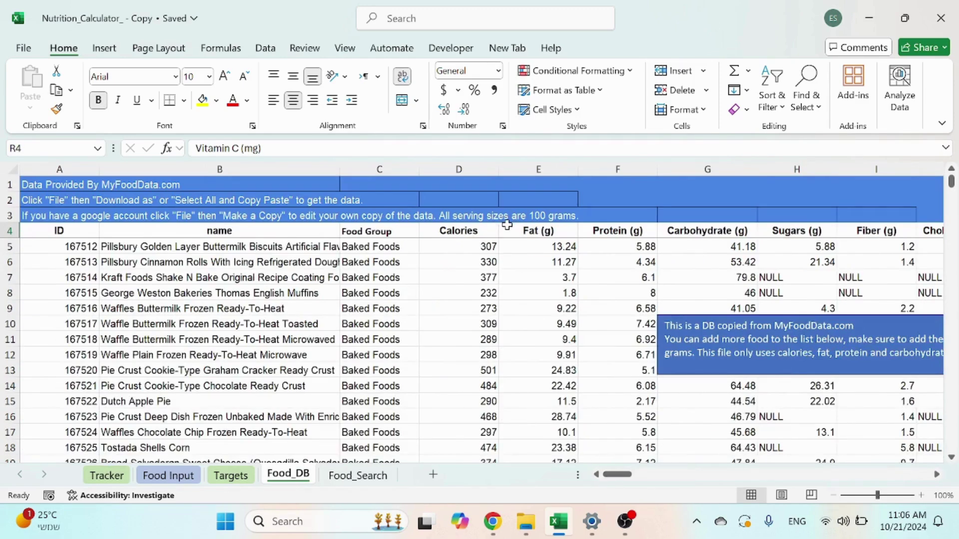
pyautogui.moveTo(480, 229); pyautogui.dragTo(662, 235)
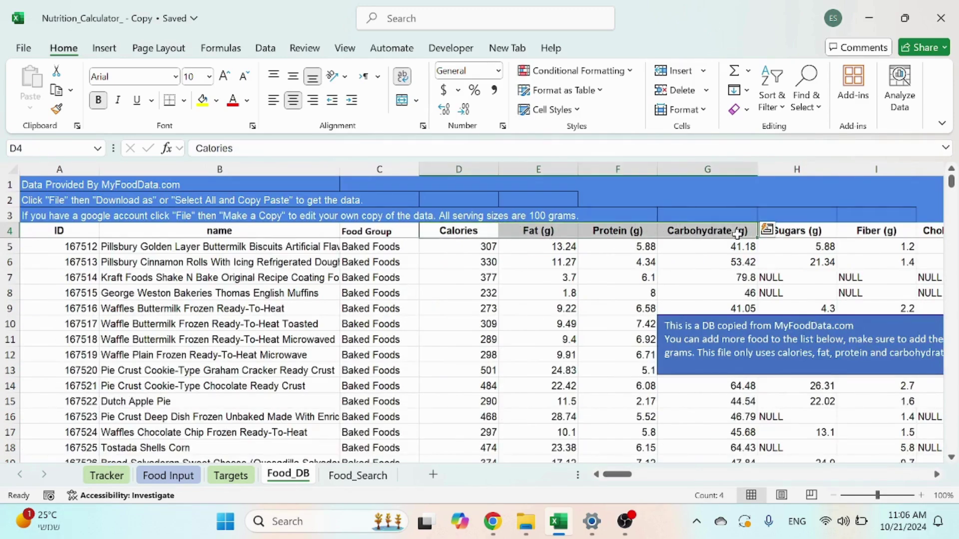
pyautogui.moveTo(613, 479); pyautogui.dragTo(665, 482)
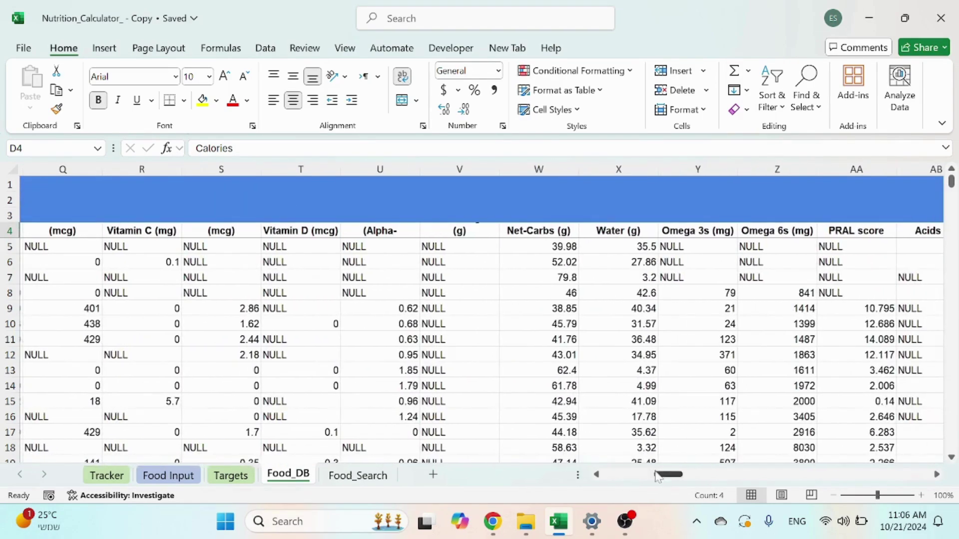
pyautogui.click(327, 233)
pyautogui.hotkey('ctrl', 'c')
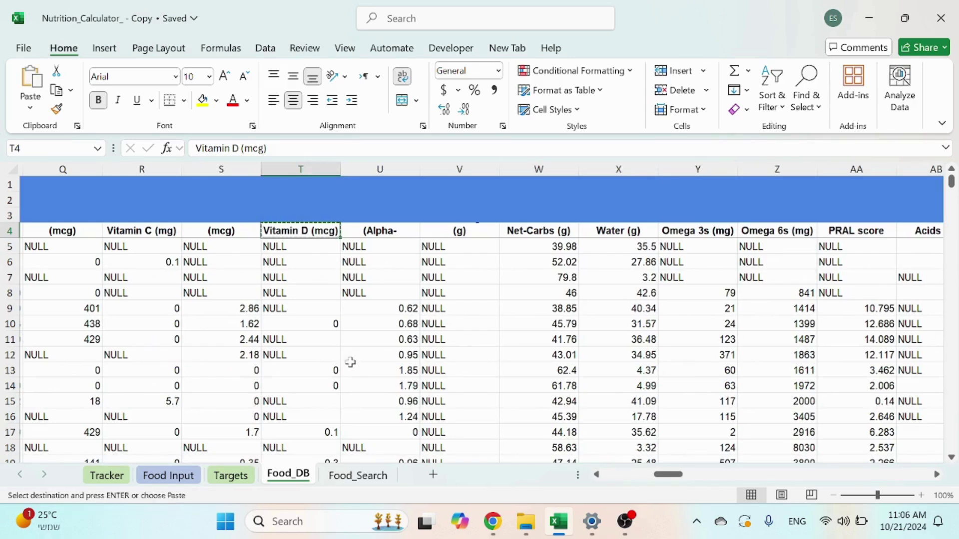
# Insert a new table column left of Calories Target in the Food Input table
pyautogui.click(168, 475)
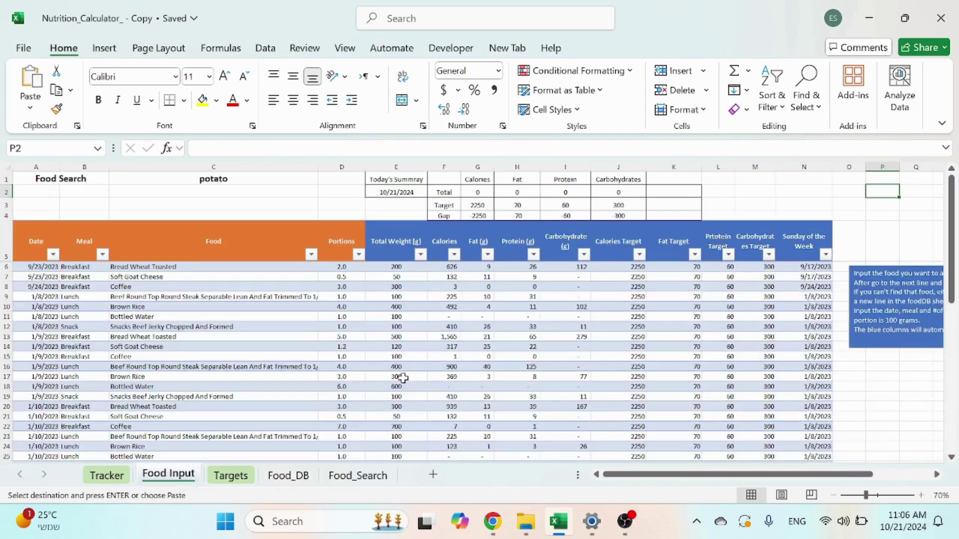
pyautogui.click(619, 268)
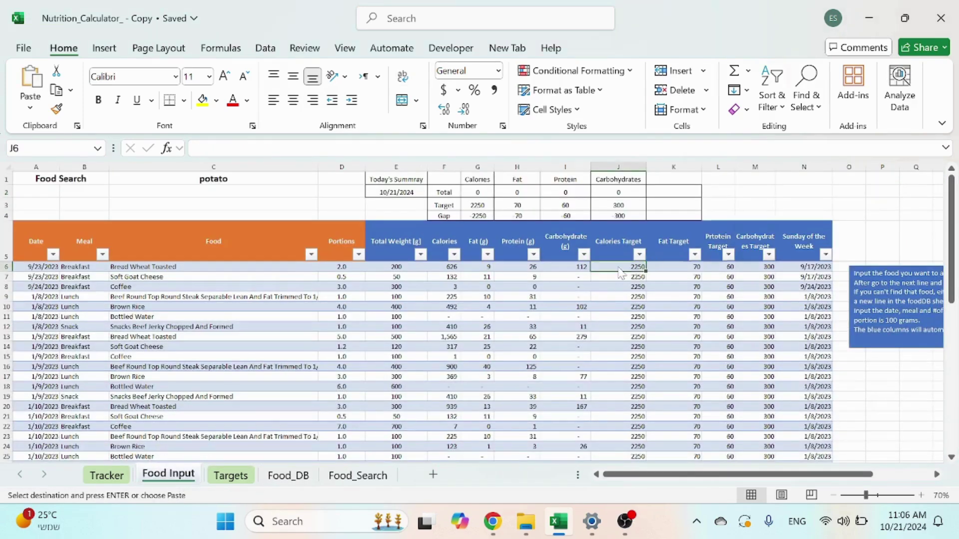
pyautogui.rightClick(619, 270)
pyautogui.moveTo(699, 197)
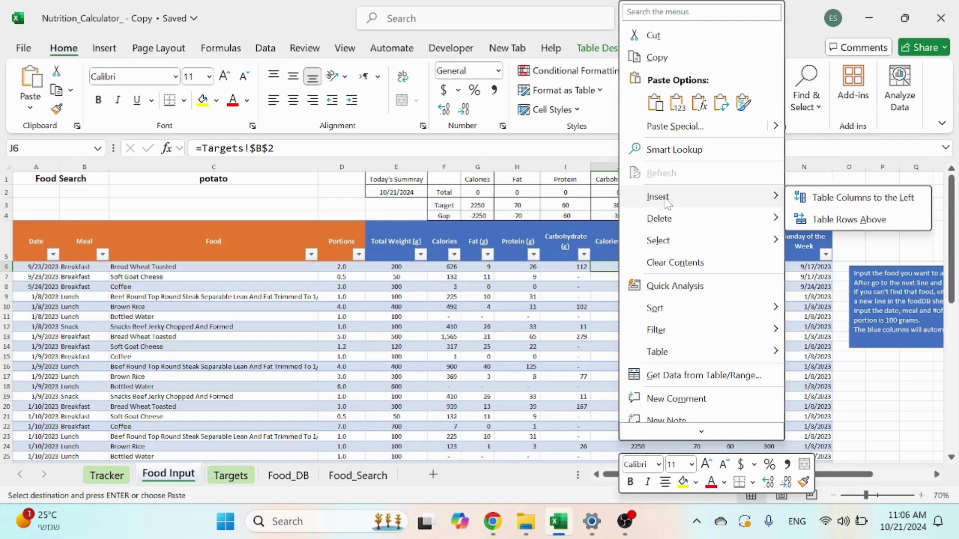
pyautogui.click(832, 198)
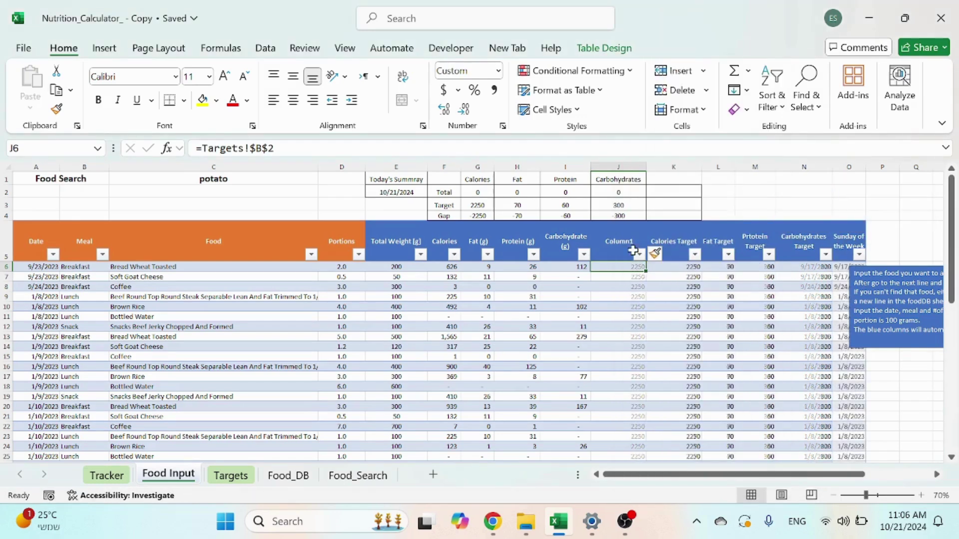
# Paste the Vitamin D (mcg) header from Food_DB into the new column's header J5
pyautogui.click(618, 241)
pyautogui.doubleClick(619, 242)
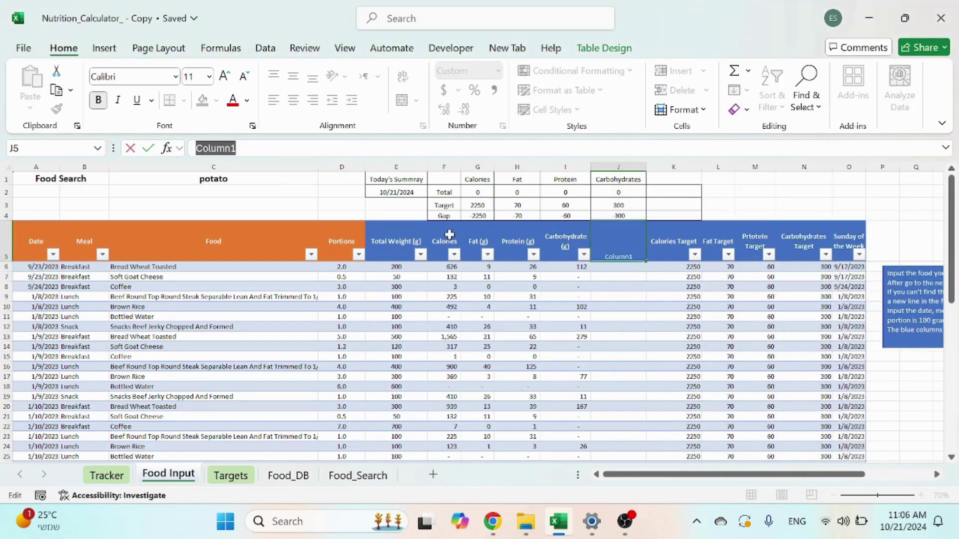
pyautogui.press('Escape')
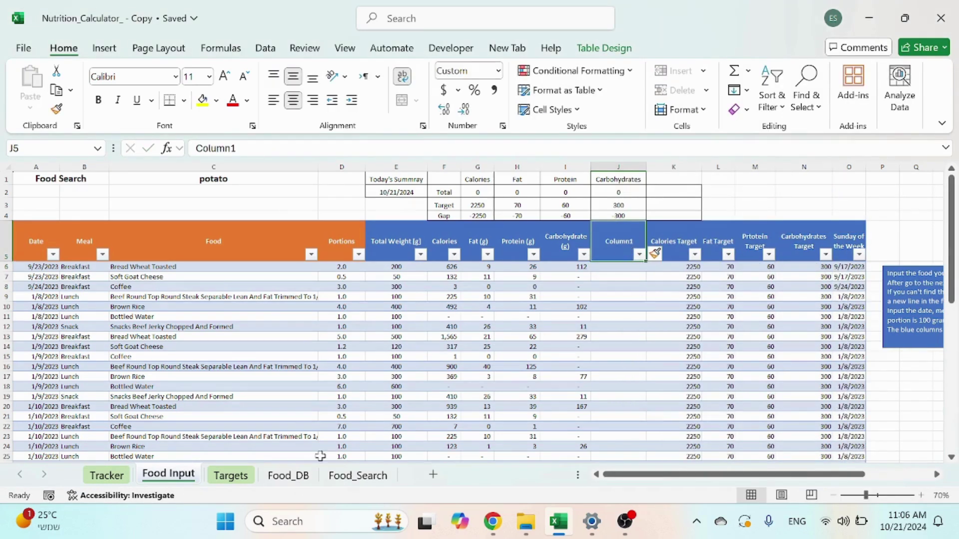
pyautogui.click(357, 475)
pyautogui.hotkey('ctrl', 'pageup')
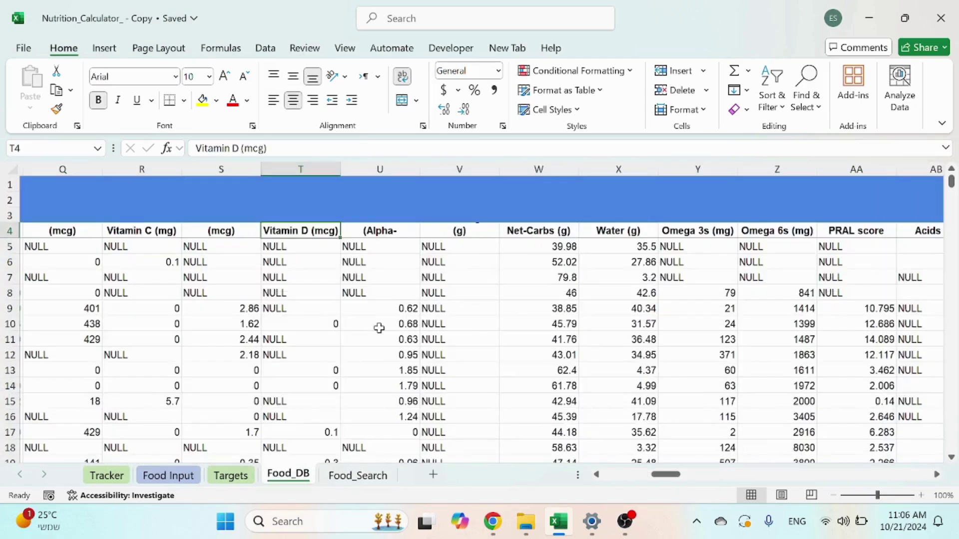
pyautogui.hotkey('ctrl', 'c')
pyautogui.click(169, 475)
pyautogui.rightClick(614, 241)
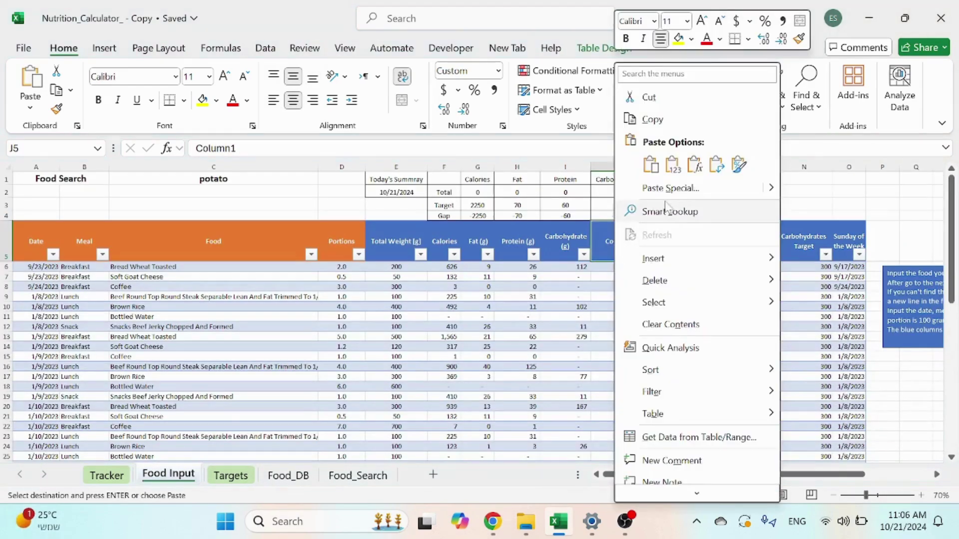
pyautogui.click(650, 164)
# Fill column J with I6's lookup formula and inspect the #VALUE! result in J9
pyautogui.click(561, 269)
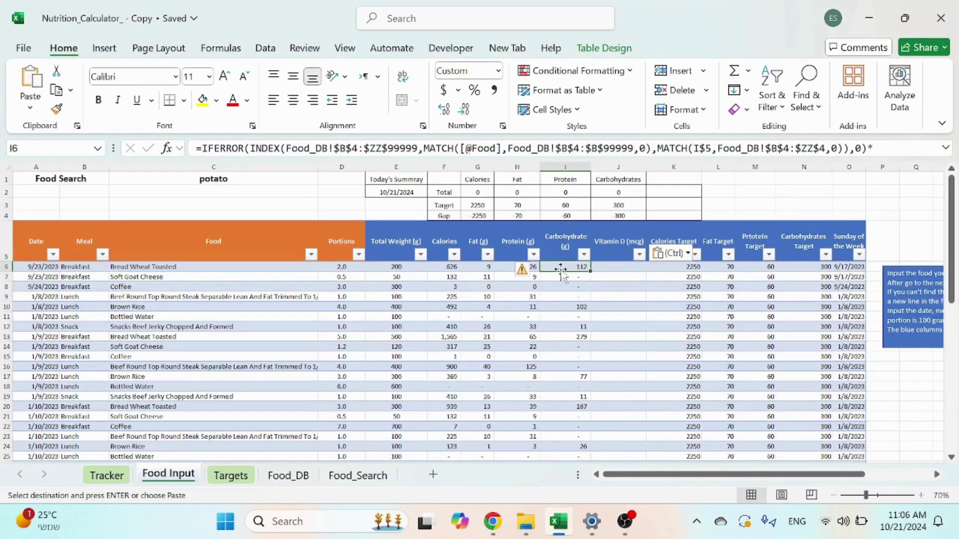
pyautogui.hotkey('ctrl', 'c')
pyautogui.click(617, 268)
pyautogui.hotkey('ctrl', 'v')
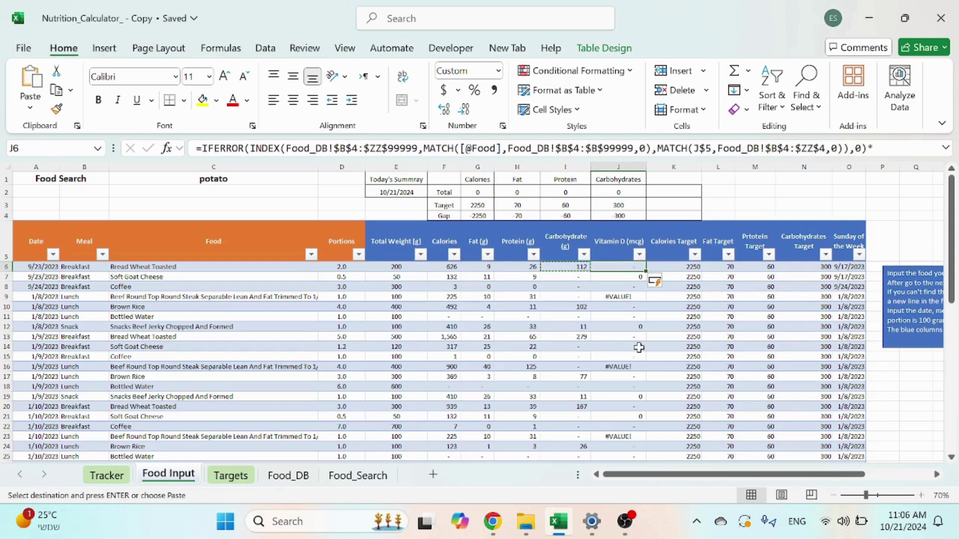
pyautogui.press('Escape')
pyautogui.click(629, 297)
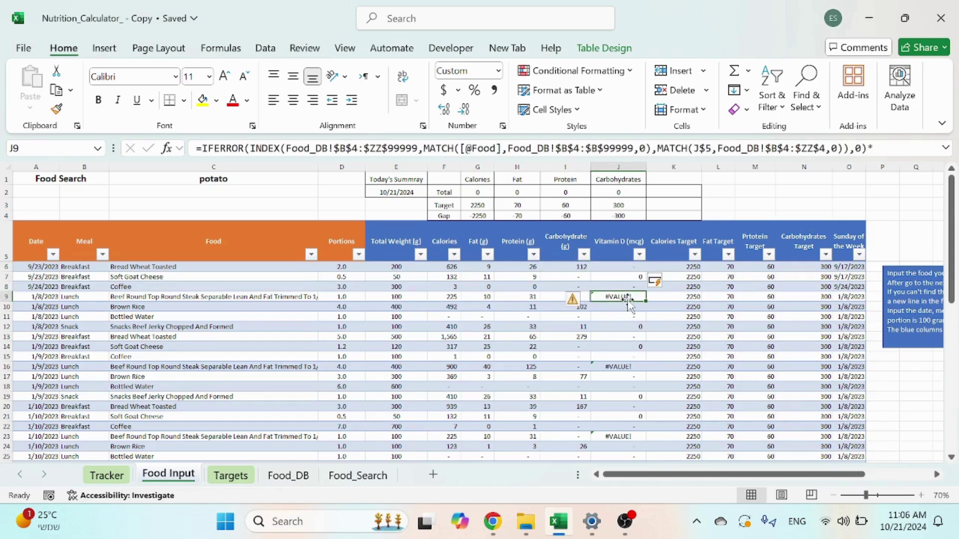
pyautogui.click(406, 149)
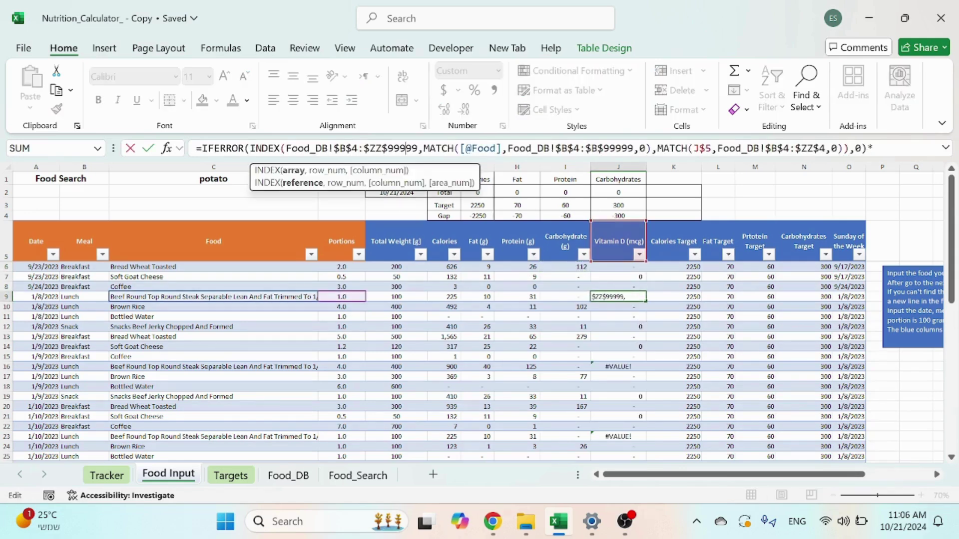
pyautogui.press('Escape')
pyautogui.scroll(-4, 574, 301)
pyautogui.scroll(4, 573, 302)
pyautogui.scroll(-4, 556, 352)
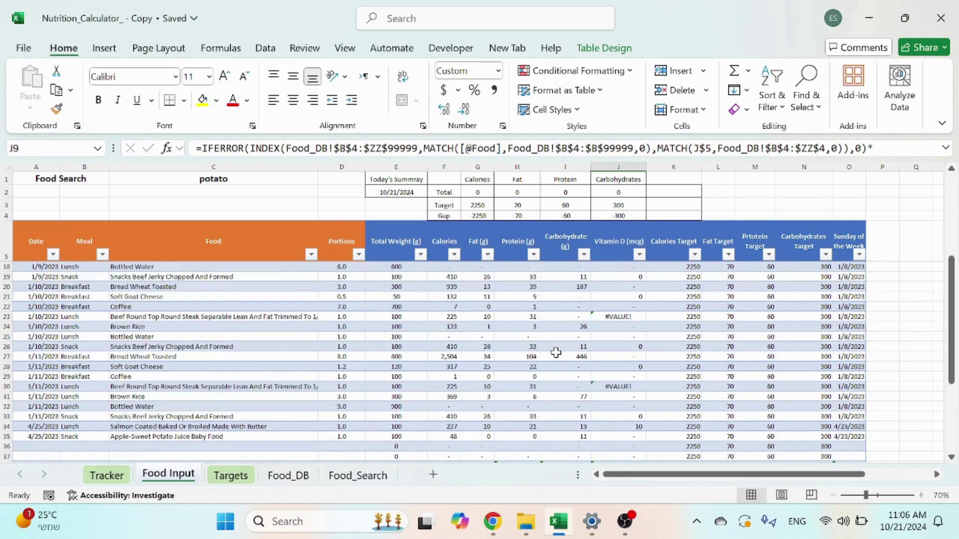
pyautogui.scroll(4, 556, 352)
# Replace the J5 header with Vitamin C (mg) copied from Food_DB R4
pyautogui.click(300, 478)
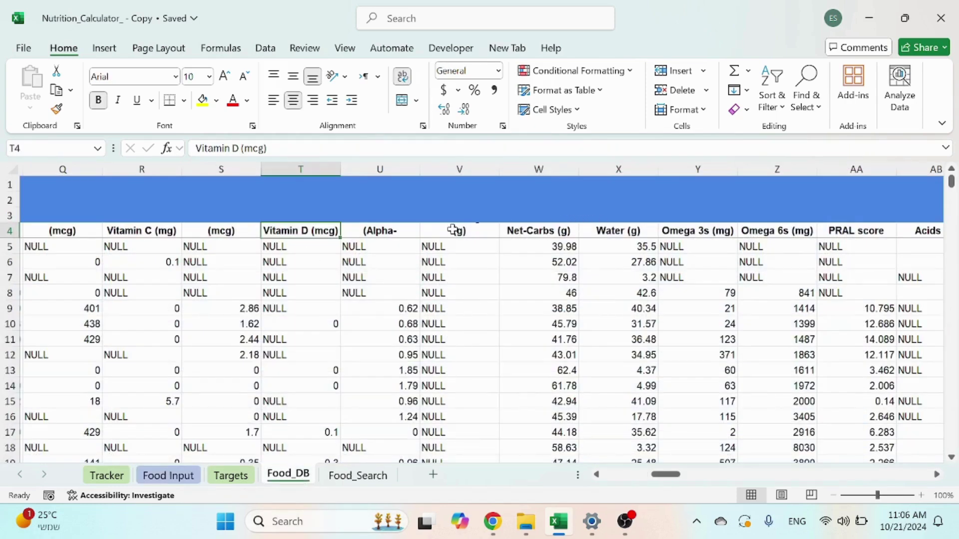
pyautogui.click(145, 239)
pyautogui.hotkey('ctrl', 'c')
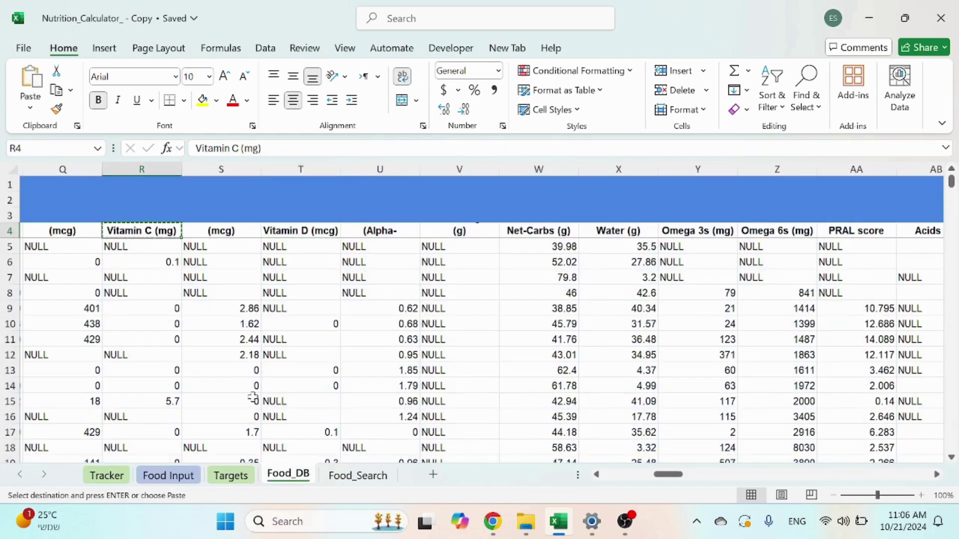
pyautogui.click(106, 474)
pyautogui.click(160, 475)
pyautogui.click(626, 237)
pyautogui.hotkey('ctrl', 'v')
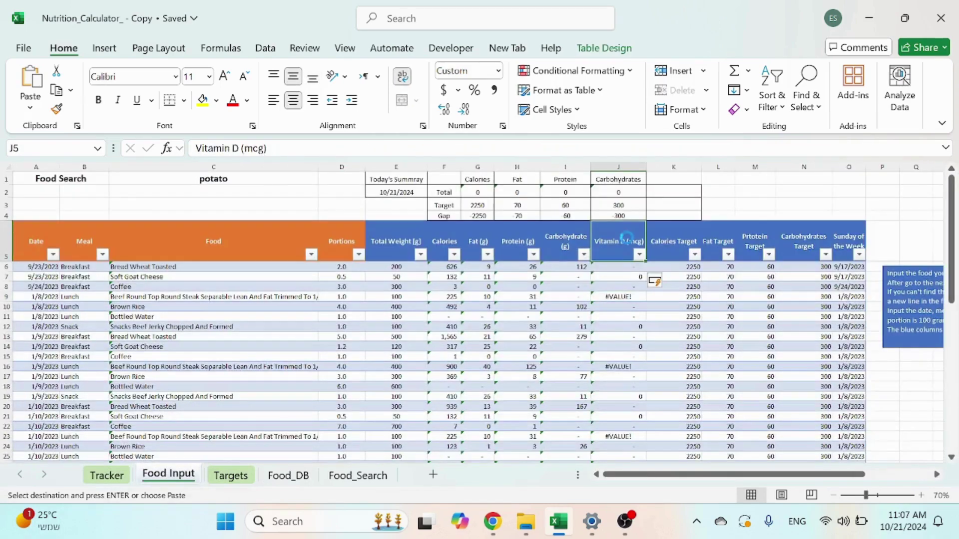
# Check the recalculated Vitamin C lookup values in column J
pyautogui.press('ctrl')
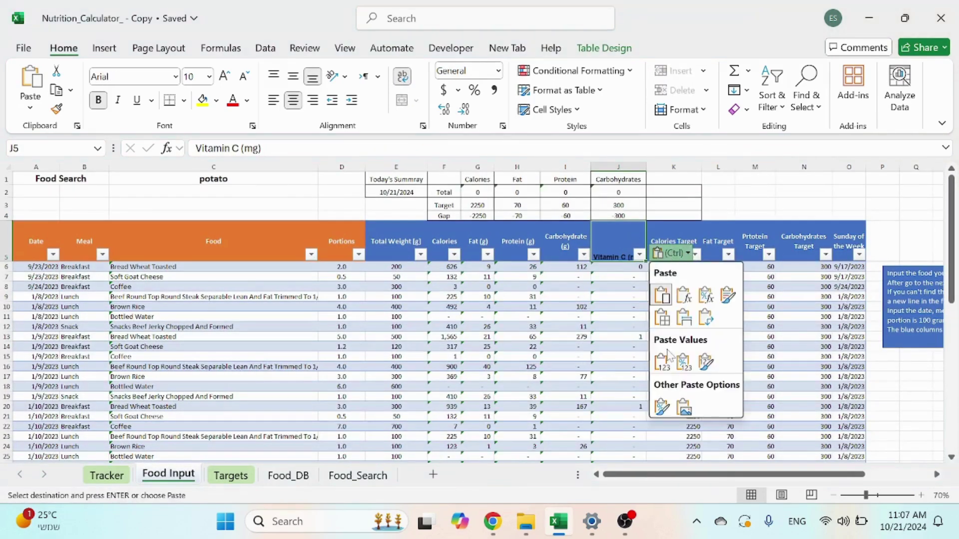
pyautogui.click(620, 287)
pyautogui.scroll(-5, 619, 332)
pyautogui.scroll(5, 619, 334)
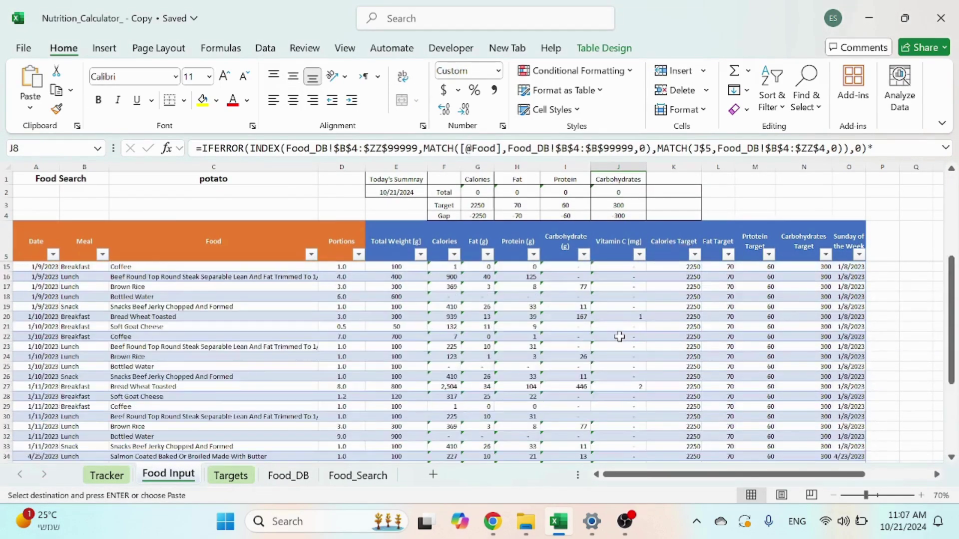
pyautogui.click(620, 244)
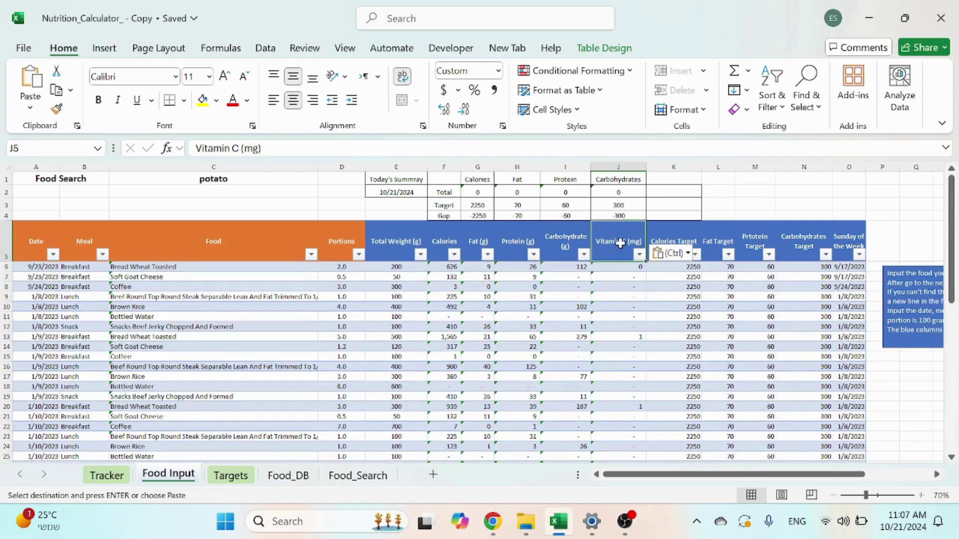
pyautogui.press('Escape')
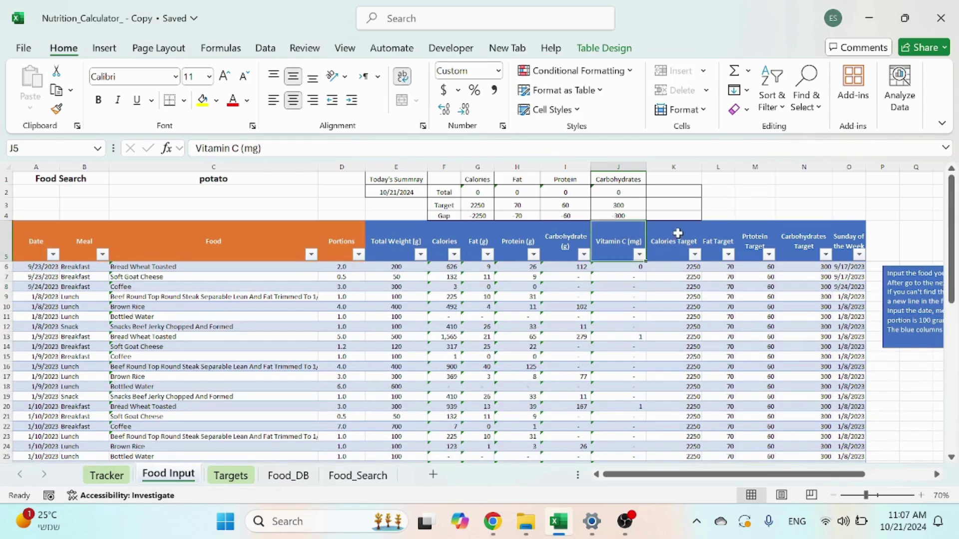
# Add a plain Vitamin C (mg) label to A7 on the Targets sheet
pyautogui.hotkey('ctrl', 'c')
pyautogui.click(229, 477)
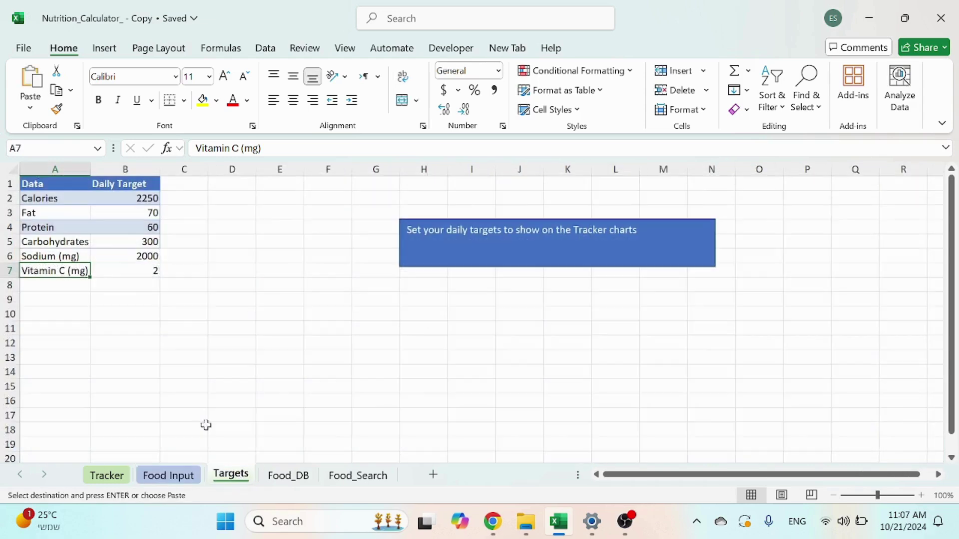
pyautogui.hotkey('ctrl', 'v')
pyautogui.click(106, 303)
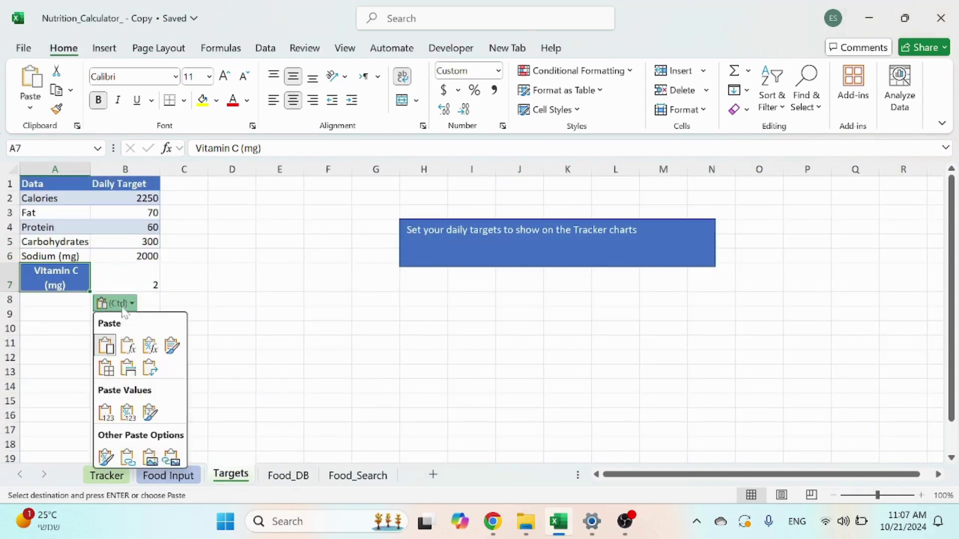
pyautogui.click(113, 345)
pyautogui.click(112, 344)
pyautogui.press('Up')
pyautogui.press('Up')
pyautogui.press('Up')
pyautogui.press('Up')
pyautogui.press('Up')
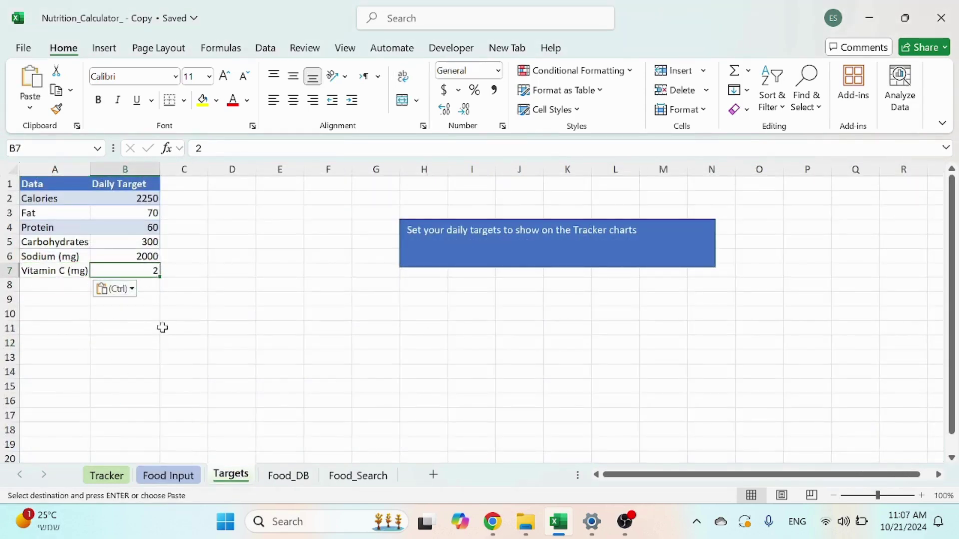
pyautogui.press('Escape')
pyautogui.click(158, 330)
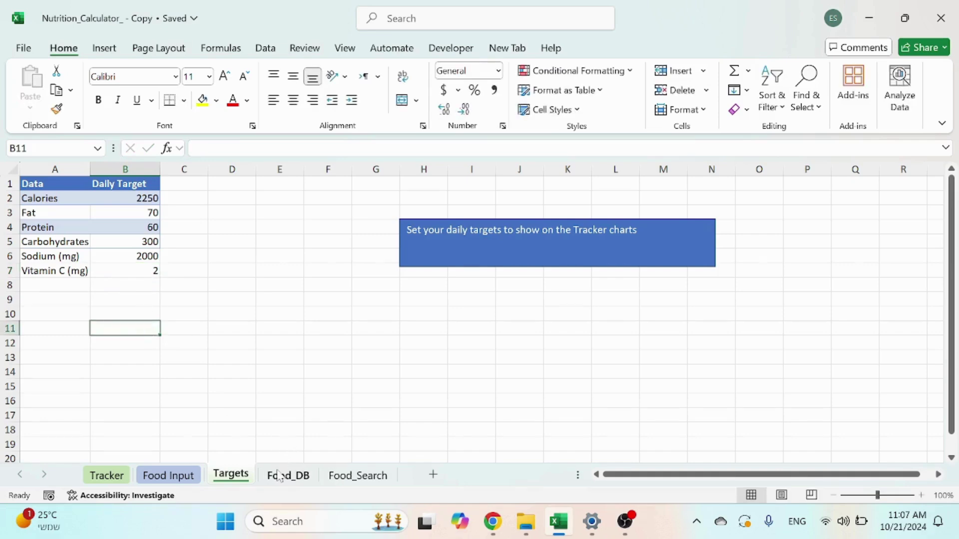
# Insert a table column after Vitamin C (mg) headed 'Vitamin C (mg) Target'
pyautogui.click(168, 475)
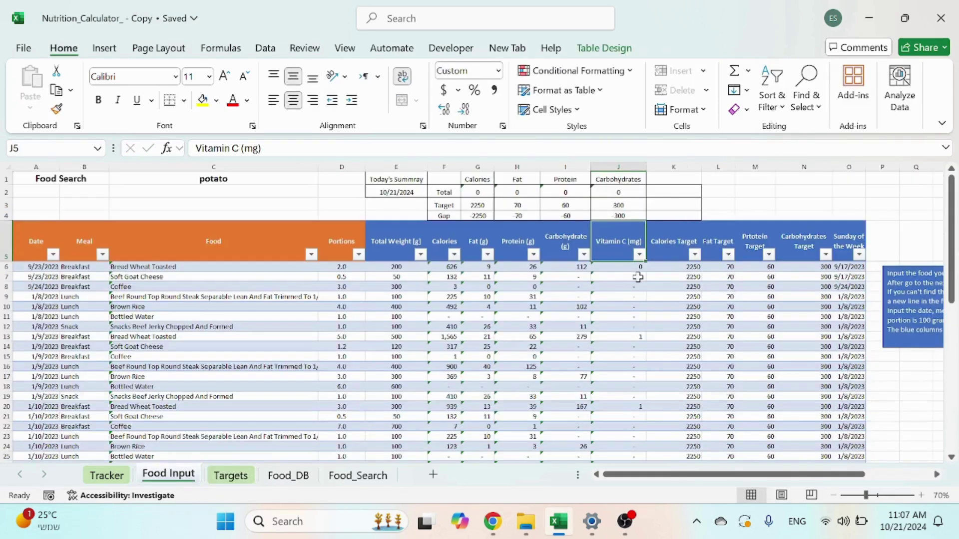
pyautogui.rightClick(667, 266)
pyautogui.moveTo(704, 200)
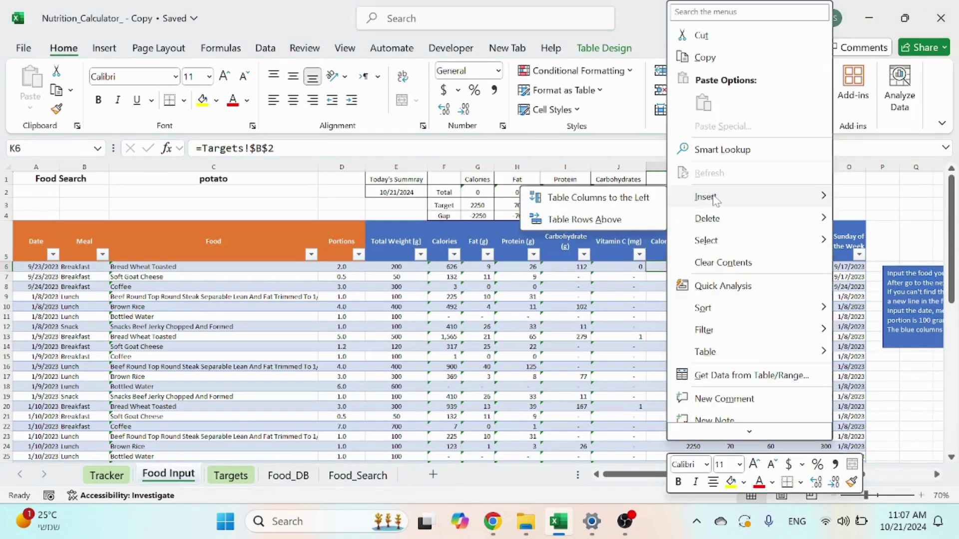
pyautogui.click(591, 199)
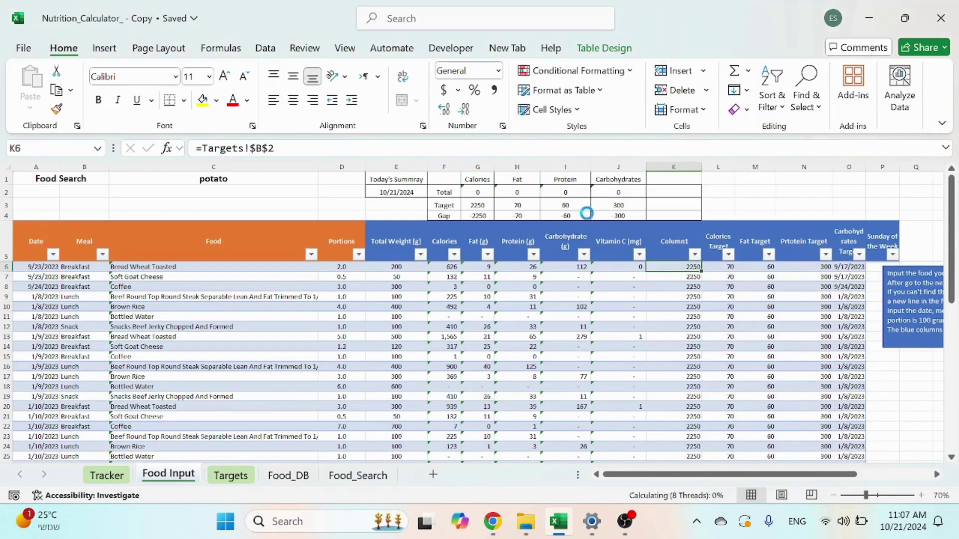
pyautogui.click(620, 243)
pyautogui.hotkey('ctrl', 'c')
pyautogui.click(674, 242)
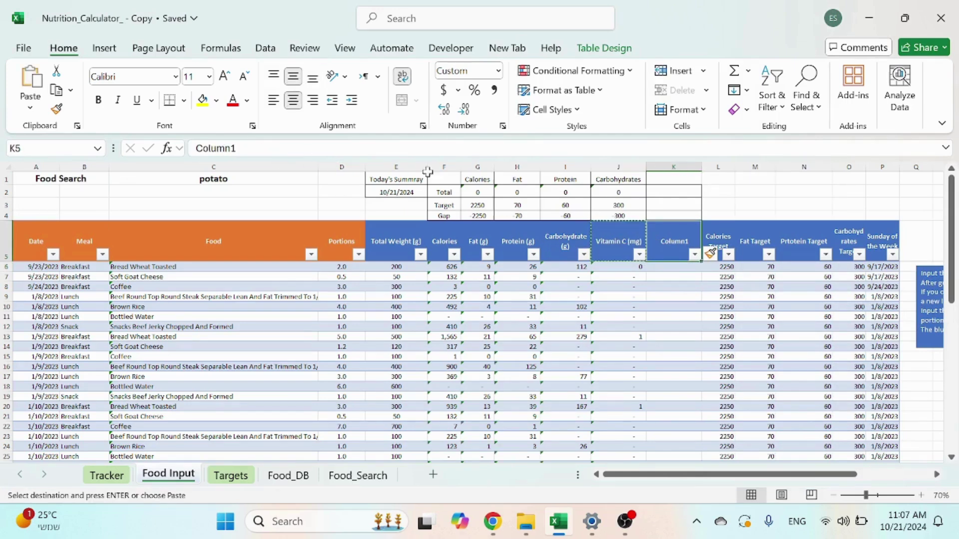
pyautogui.hotkey('ctrl', 'v')
pyautogui.press('F2')
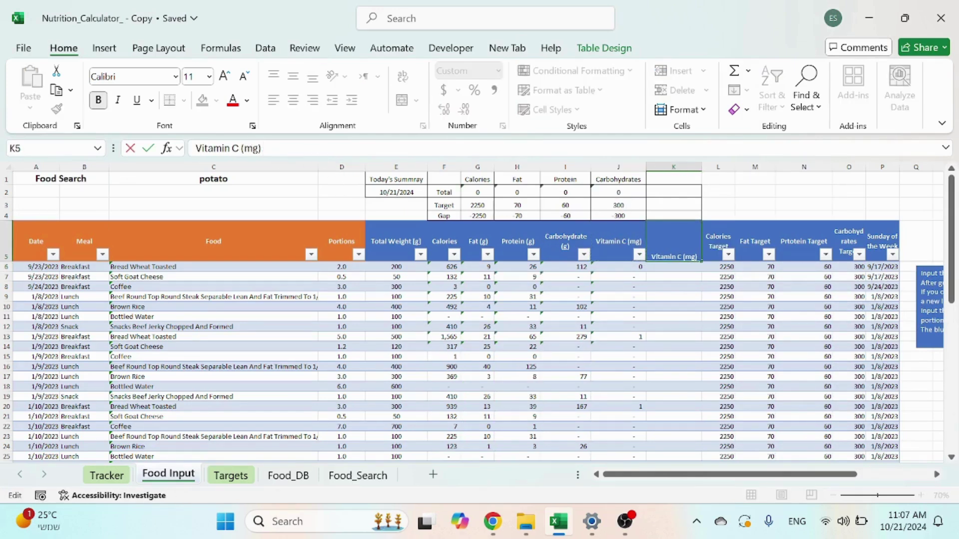
pyautogui.write('Target')
pyautogui.press('Return')
# Fill the new column with =Targets!$B$7, showing 2 in every row
pyautogui.write('=')
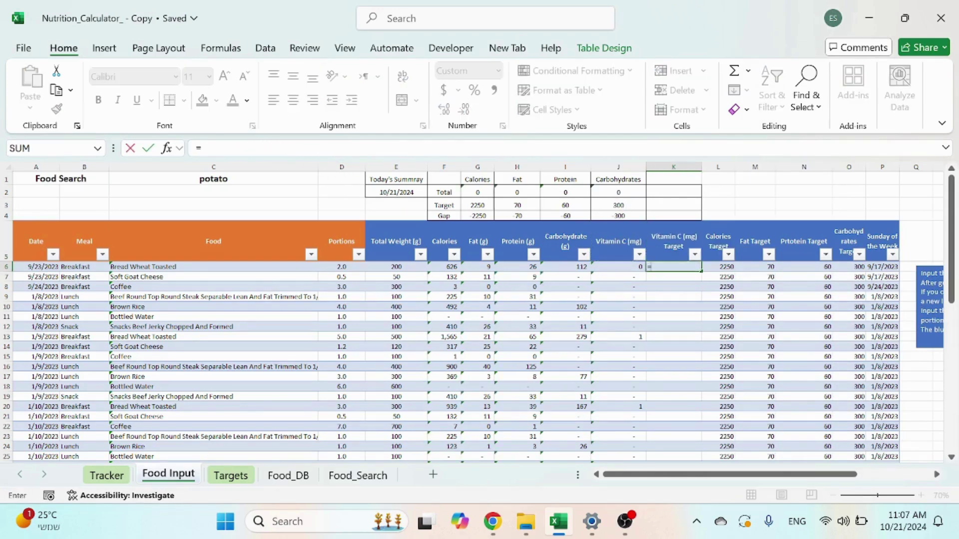
pyautogui.click(231, 475)
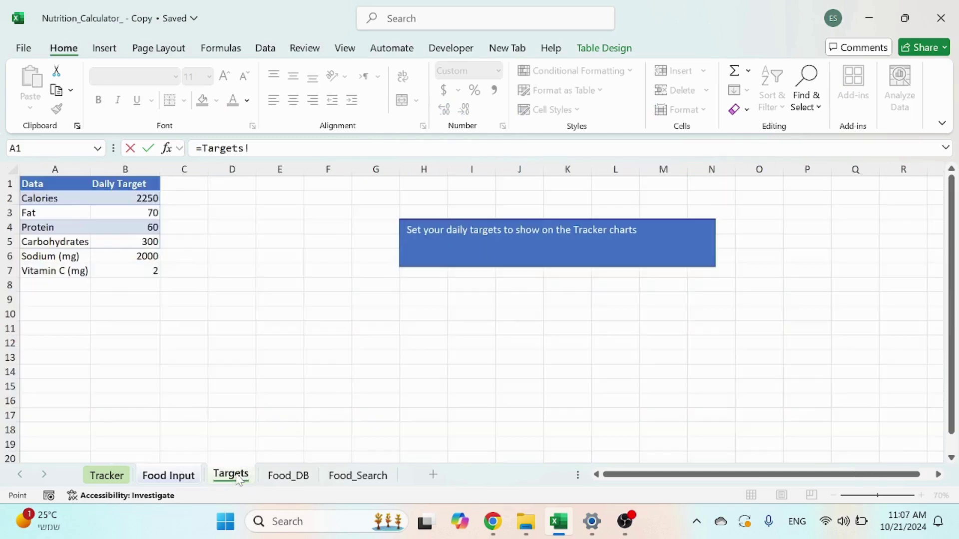
pyautogui.click(133, 270)
pyautogui.press('F4')
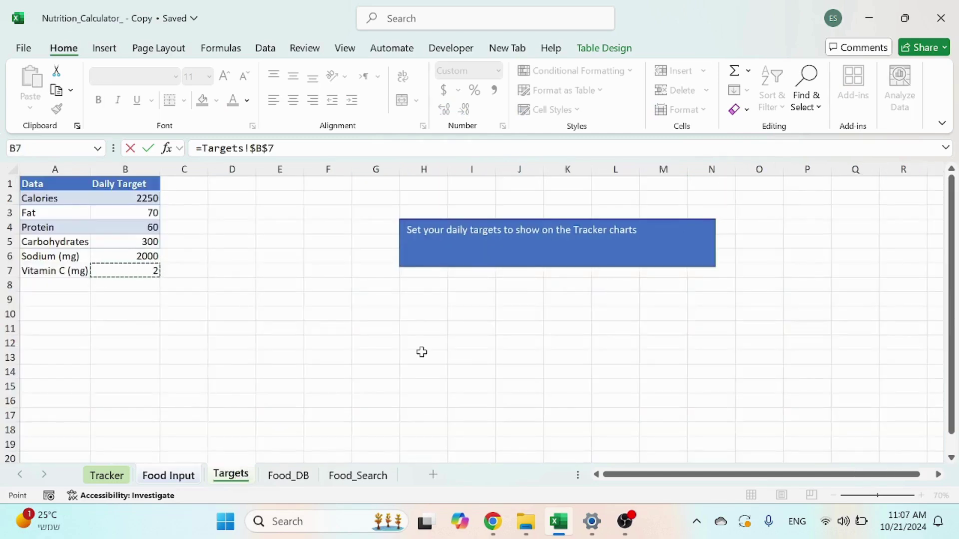
pyautogui.press('Return')
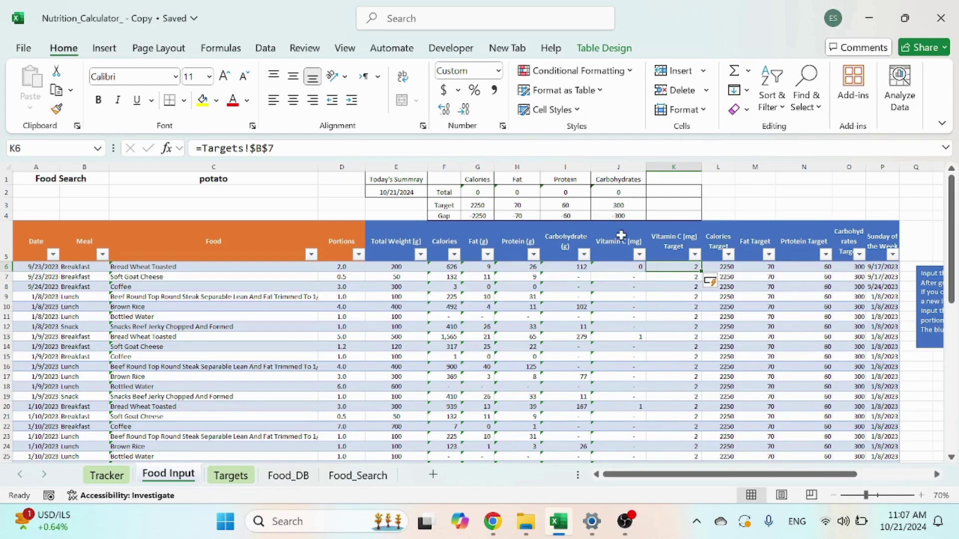
# Paste the Vitamin C (mg) header text into summary cell K1
pyautogui.click(620, 223)
pyautogui.click(620, 230)
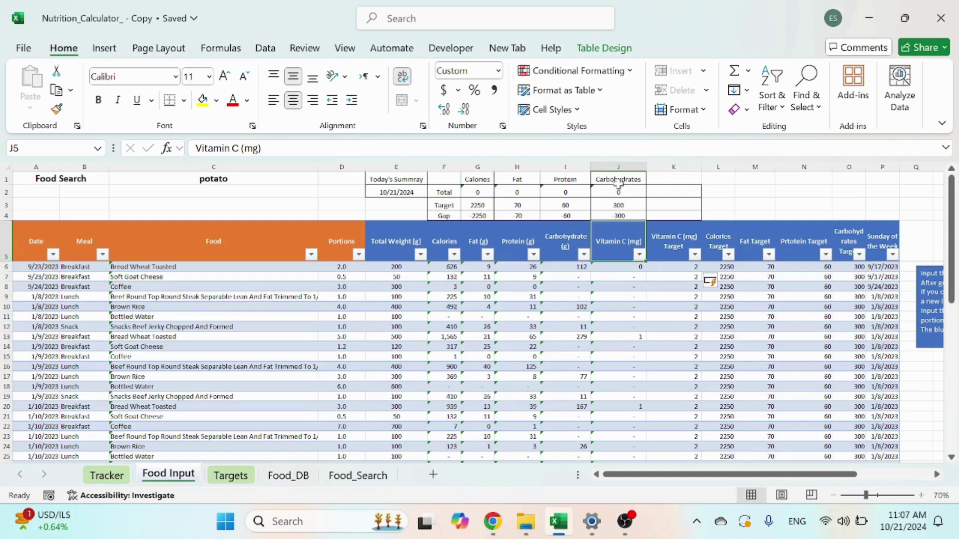
pyautogui.hotkey('ctrl', 'c')
pyautogui.rightClick(672, 179)
pyautogui.click(738, 104)
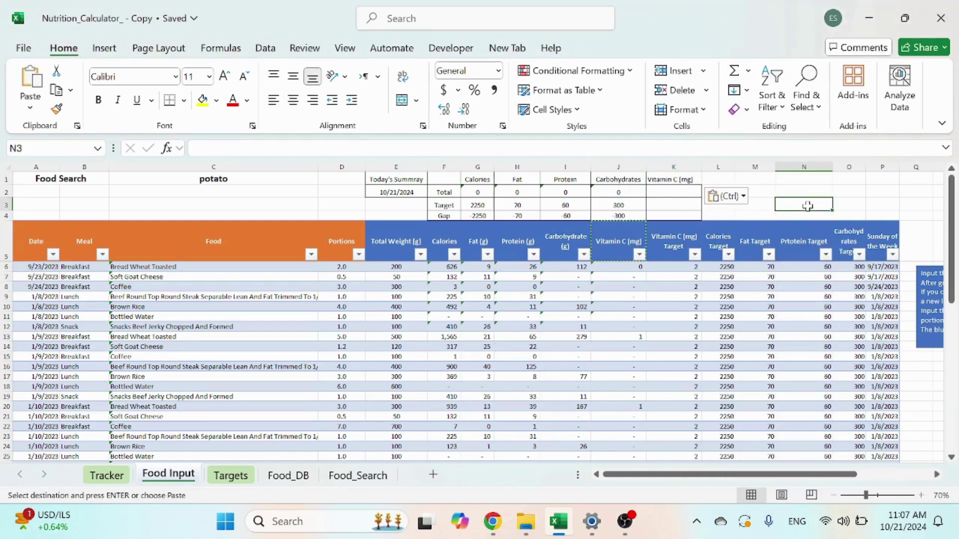
pyautogui.press('Escape')
# Copy the total, target and gap formulas from J2:J4 into K2:K4
pyautogui.click(600, 192)
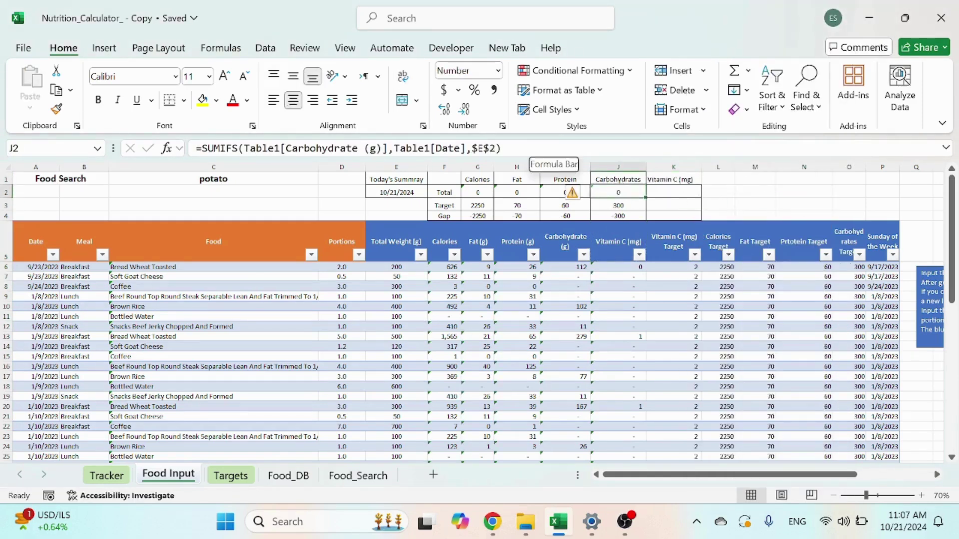
pyautogui.click(630, 214)
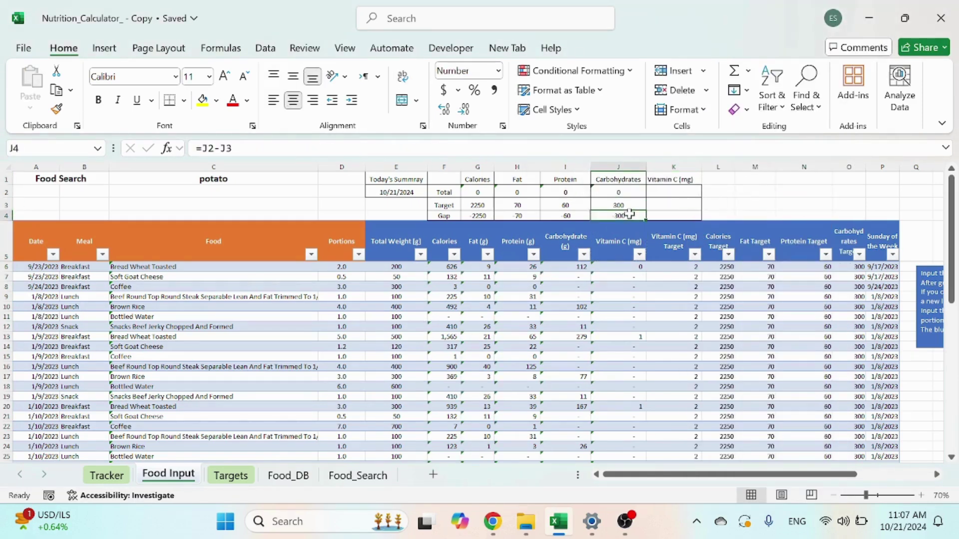
pyautogui.moveTo(628, 207); pyautogui.dragTo(619, 192)
pyautogui.hotkey('ctrl', 'c')
pyautogui.click(673, 192)
pyautogui.hotkey('ctrl', 'v')
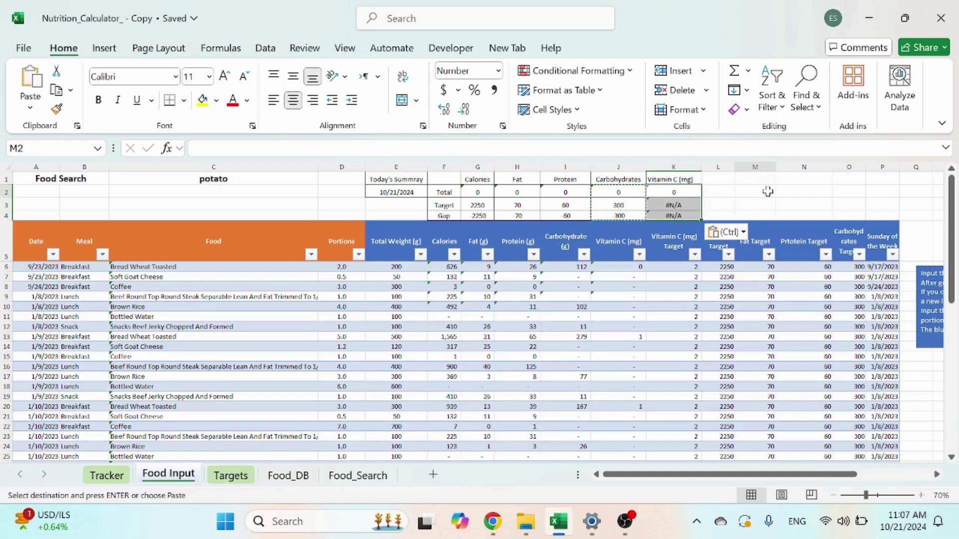
pyautogui.click(755, 191)
pyautogui.press('Escape')
pyautogui.click(683, 208)
pyautogui.press('F2')
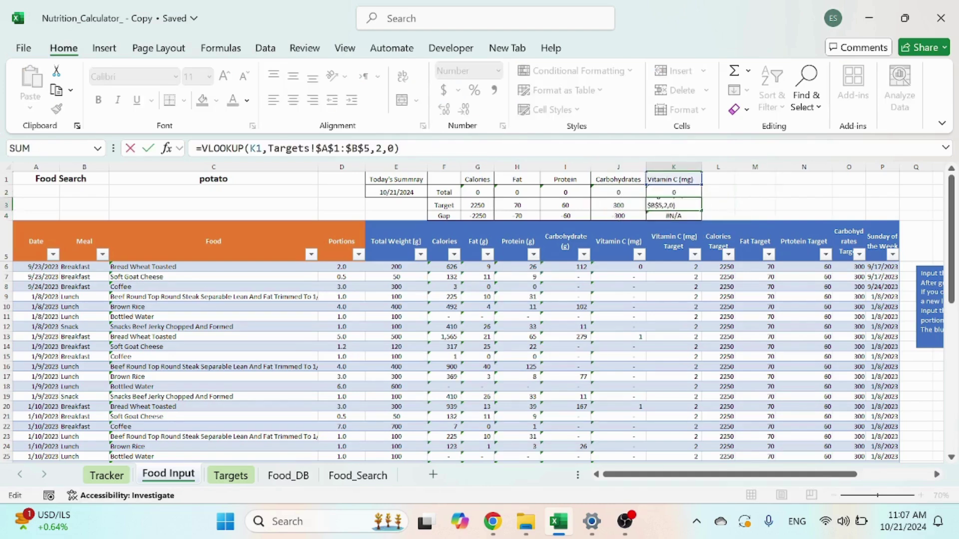
pyautogui.press('Escape')
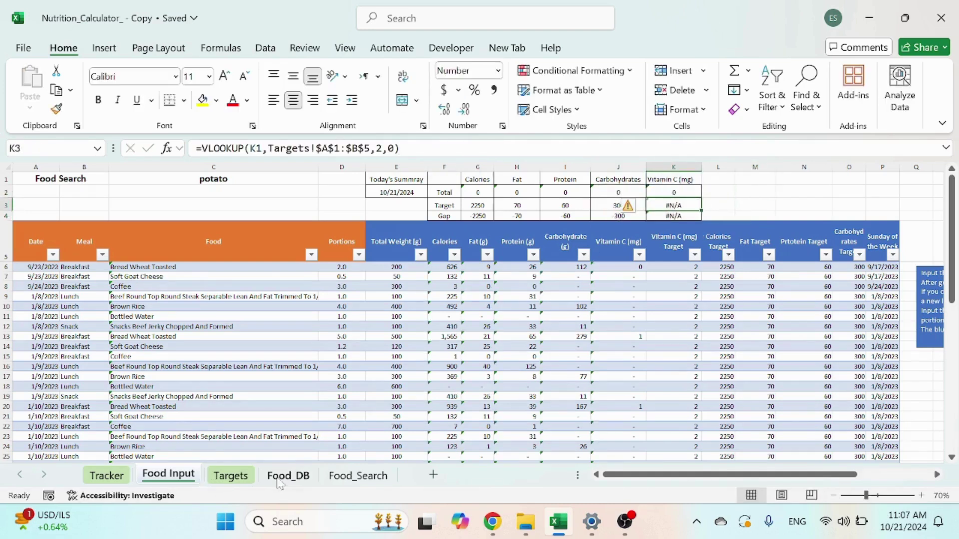
# Paste the Targets A7 Vitamin C (mg) label into Food Input K1
pyautogui.click(230, 475)
pyautogui.click(83, 273)
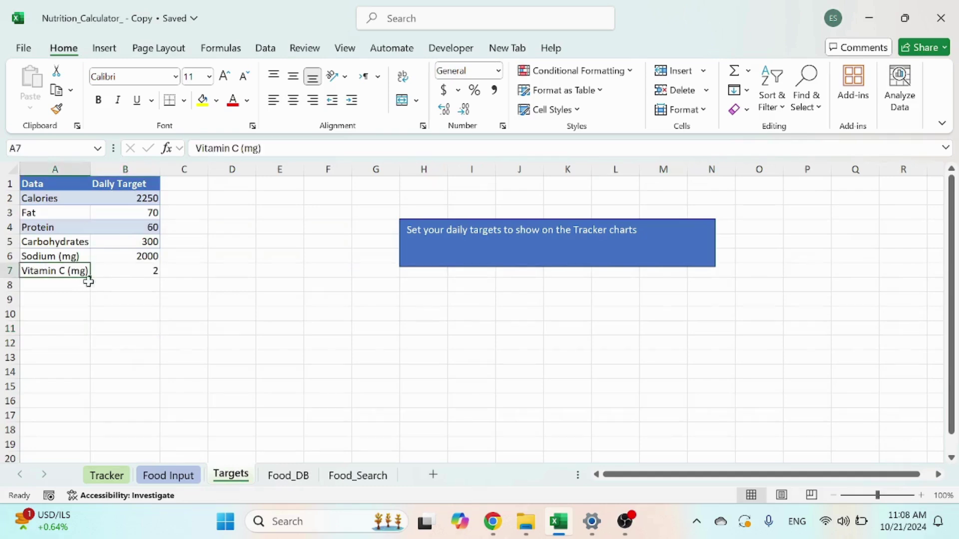
pyautogui.hotkey('ctrl', 'c')
pyautogui.click(190, 475)
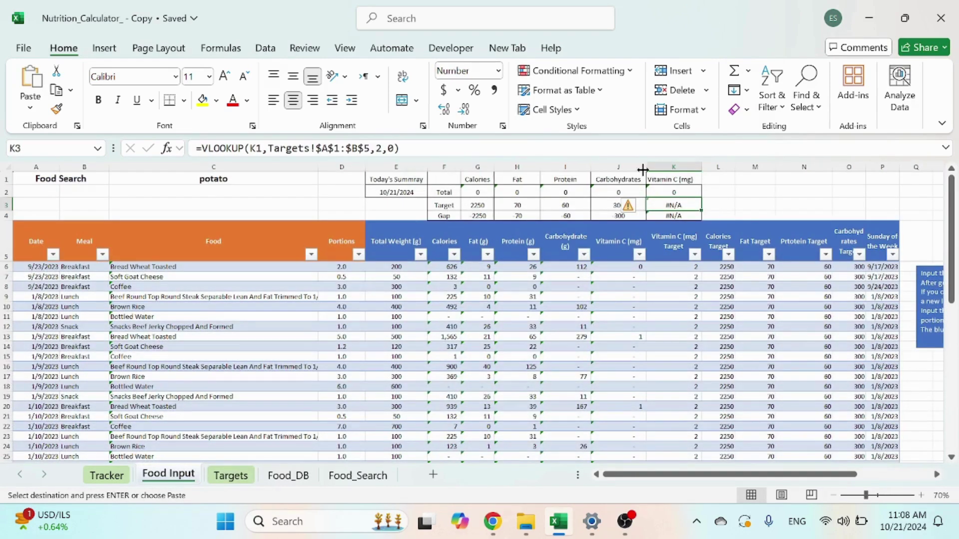
pyautogui.rightClick(674, 180)
pyautogui.click(742, 158)
pyautogui.press('Escape')
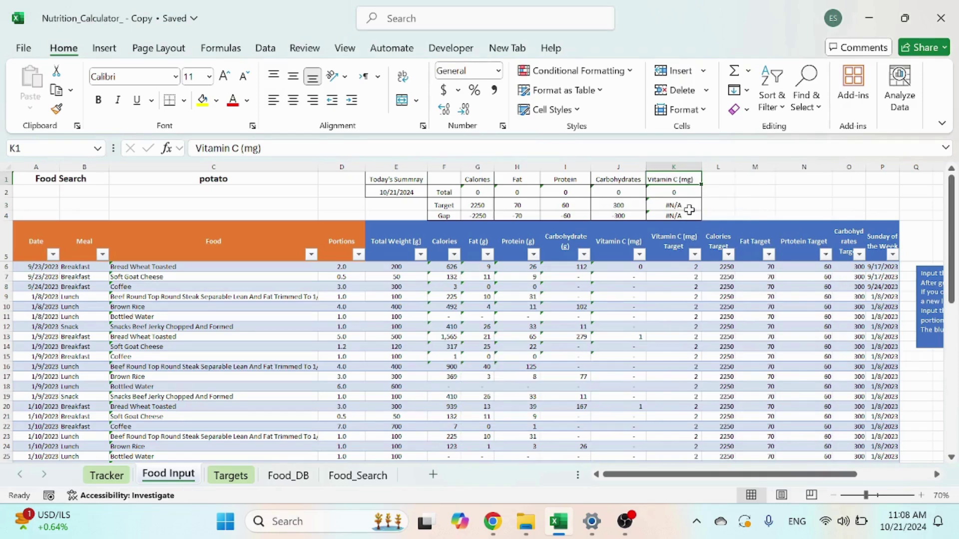
# Copy the K1 label back into Targets A7 so both labels match
pyautogui.click(674, 205)
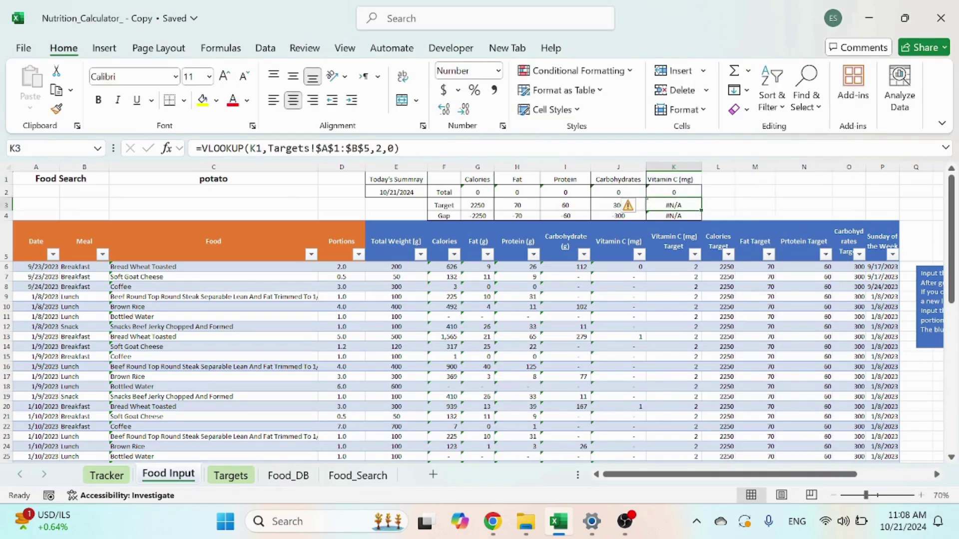
pyautogui.click(689, 178)
pyautogui.hotkey('ctrl', 'c')
pyautogui.click(231, 474)
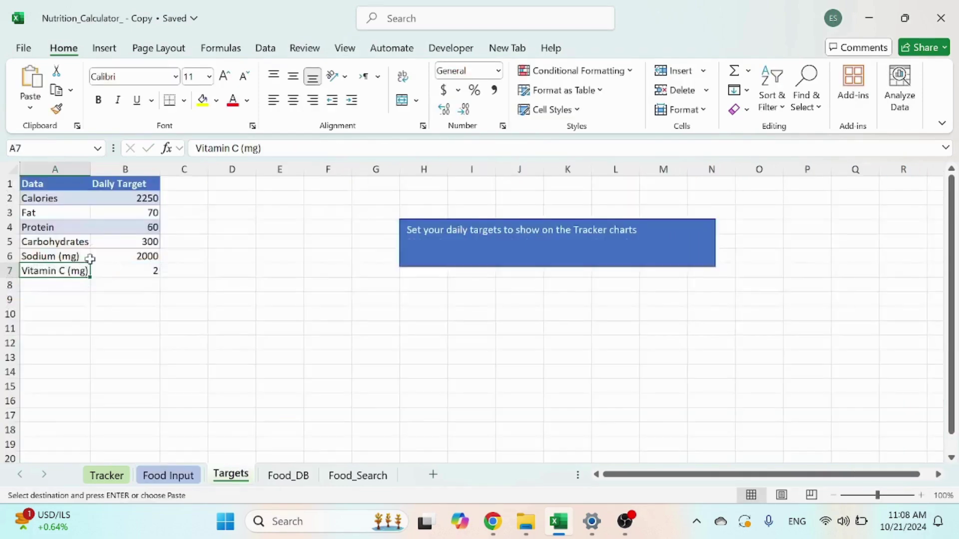
pyautogui.rightClick(59, 267)
pyautogui.click(96, 100)
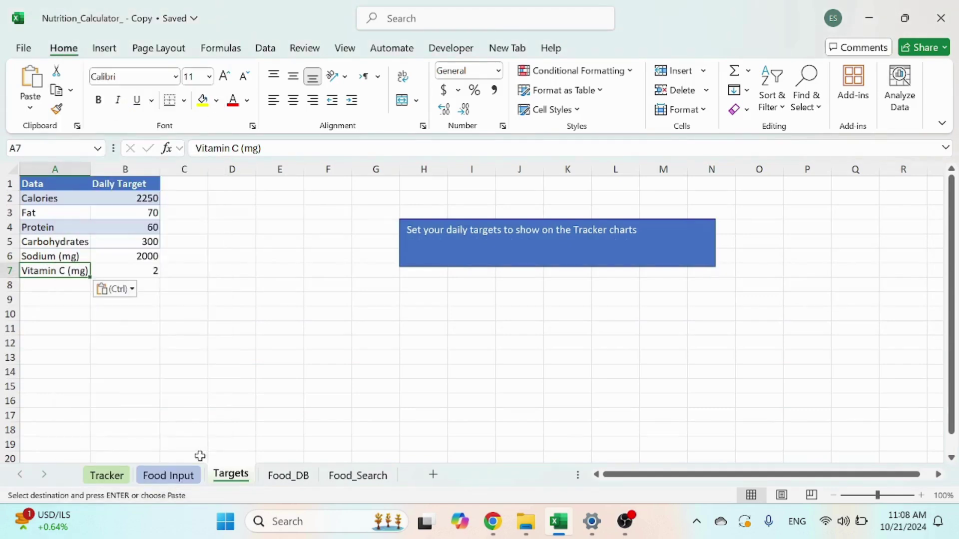
pyautogui.click(168, 475)
pyautogui.click(681, 205)
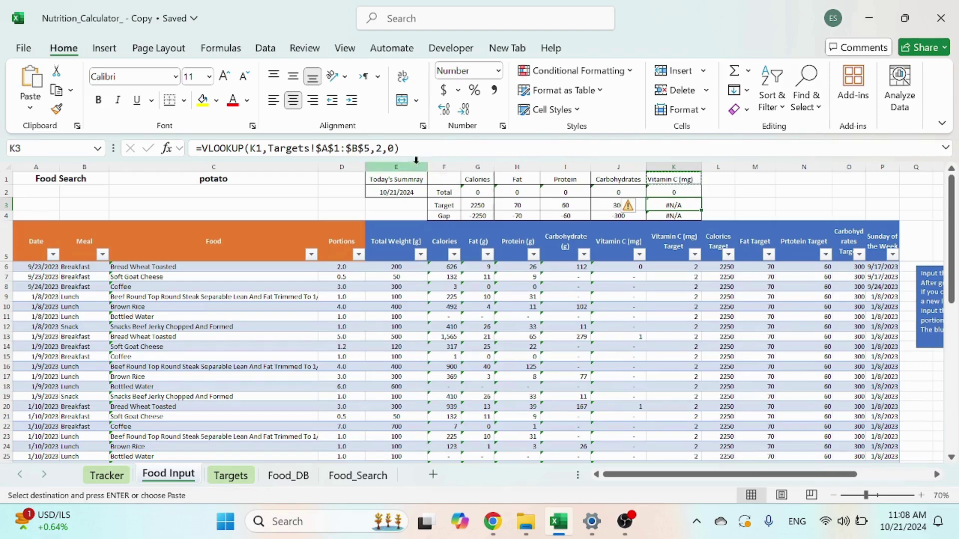
# Change K3's lookup range to whole columns Targets!A:B so the target resolves to 2
pyautogui.click(364, 148)
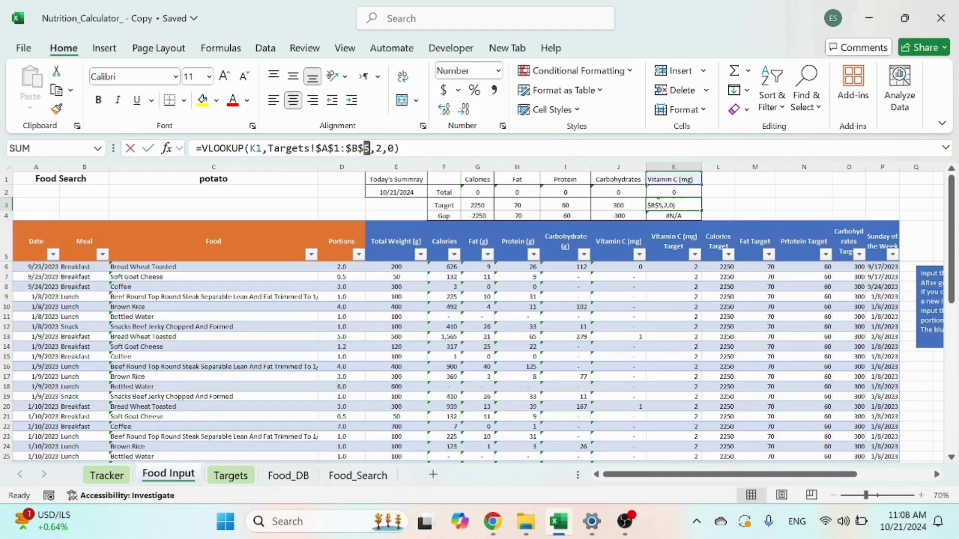
pyautogui.press('Delete')
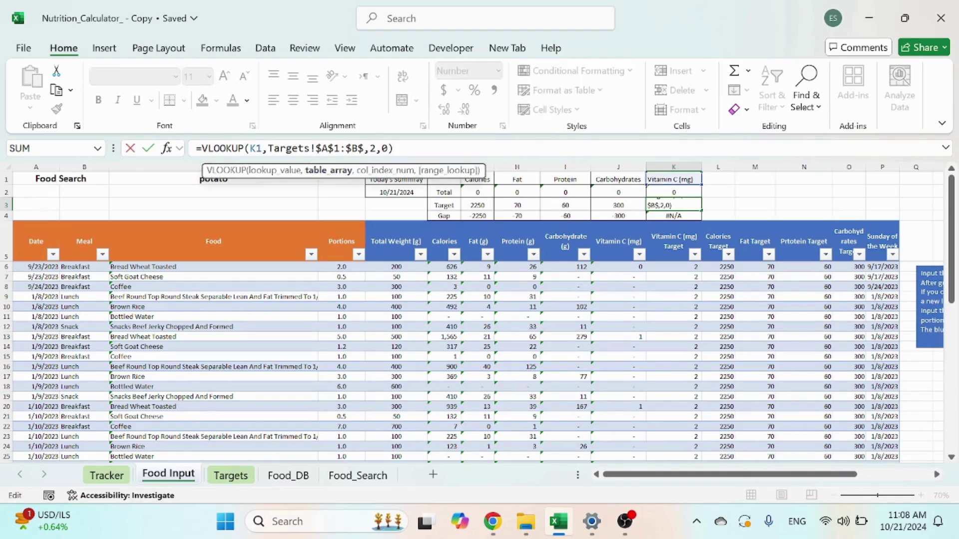
pyautogui.click(343, 148)
pyautogui.press('BackSpace')
pyautogui.press('Return')
pyautogui.press('Return')
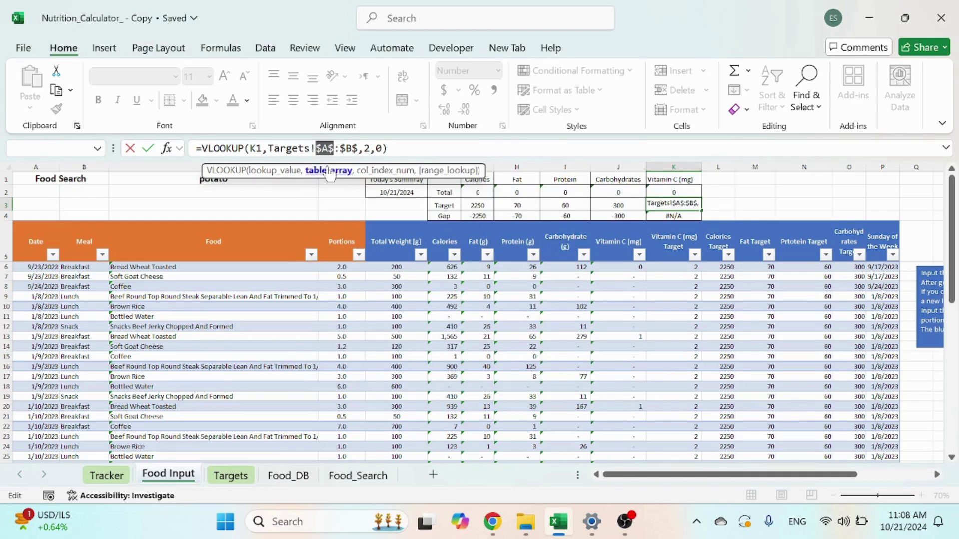
pyautogui.write('A')
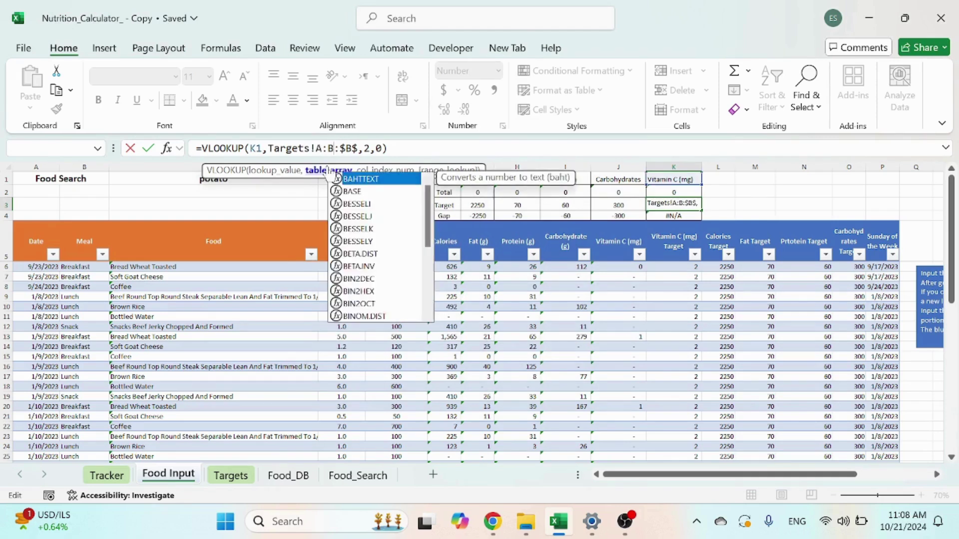
pyautogui.press('Return')
pyautogui.press('Up')
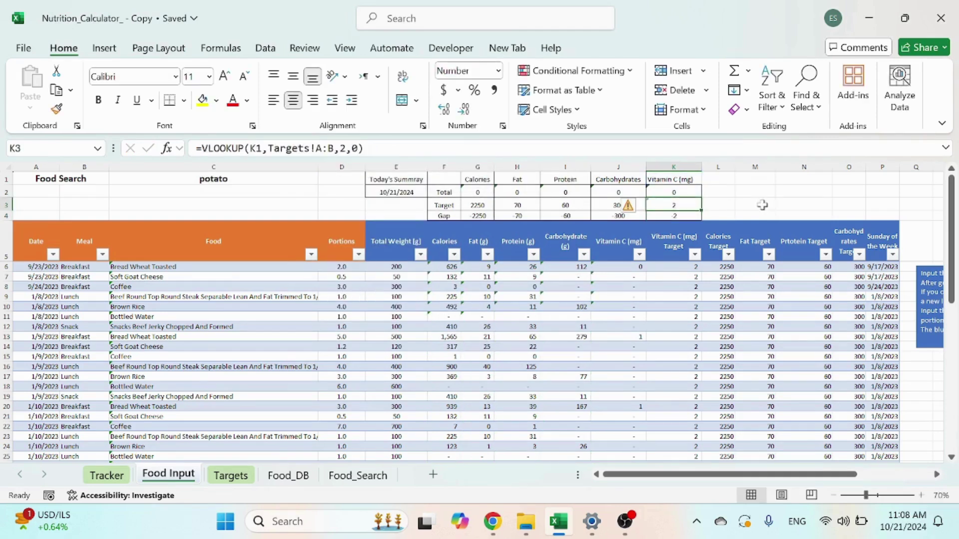
pyautogui.click(764, 204)
# Change K2's SUMIFS sum range from Carbohydrate to the Vitamin C (mg) column
pyautogui.click(695, 191)
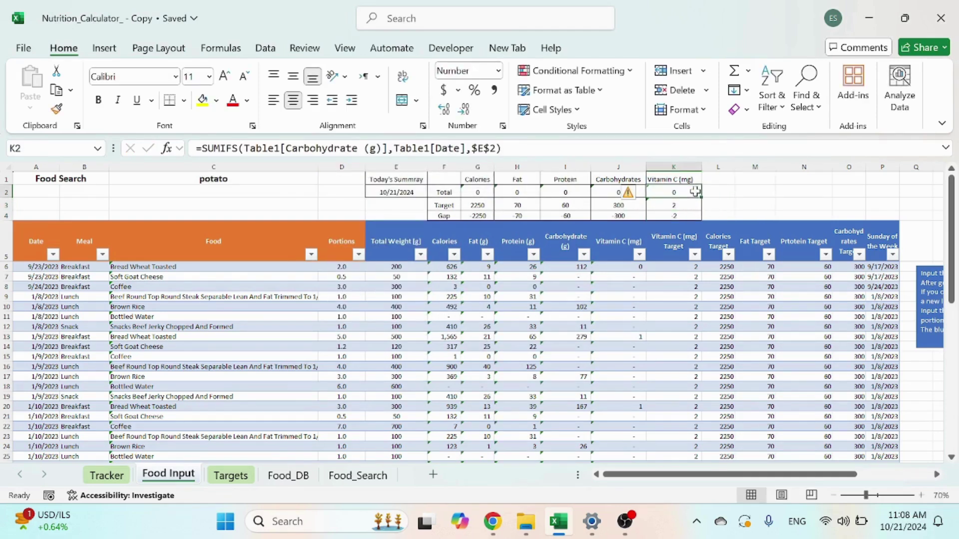
pyautogui.press('F2')
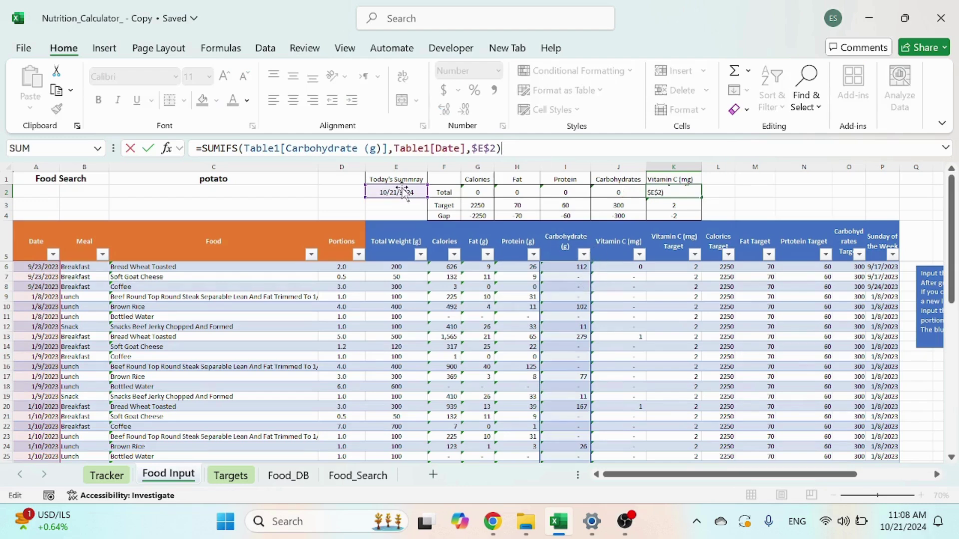
pyautogui.moveTo(244, 148); pyautogui.dragTo(370, 148)
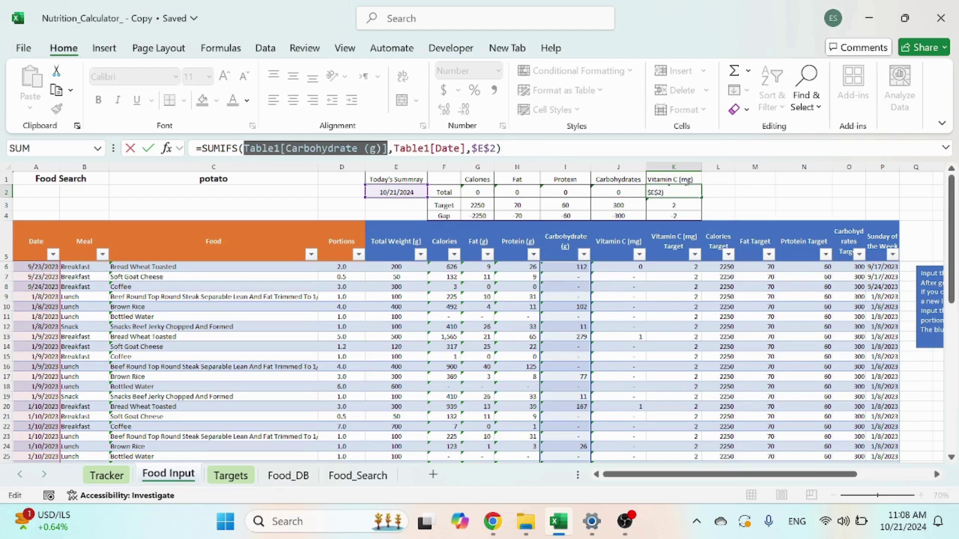
pyautogui.press('Delete')
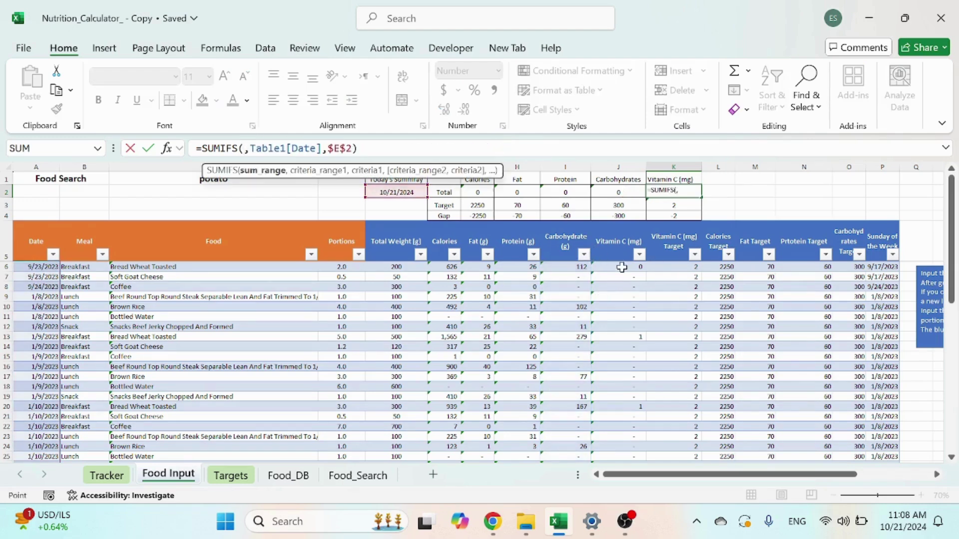
pyautogui.moveTo(621, 267); pyautogui.dragTo(625, 340)
pyautogui.hotkey('ctrl', 'shift', 'Down')
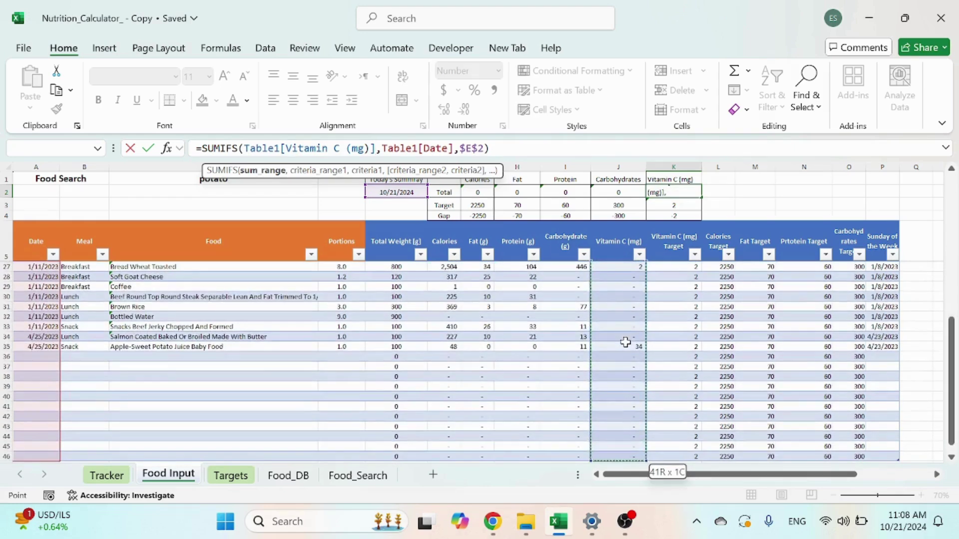
pyautogui.press('Return')
pyautogui.scroll(7, 629, 325)
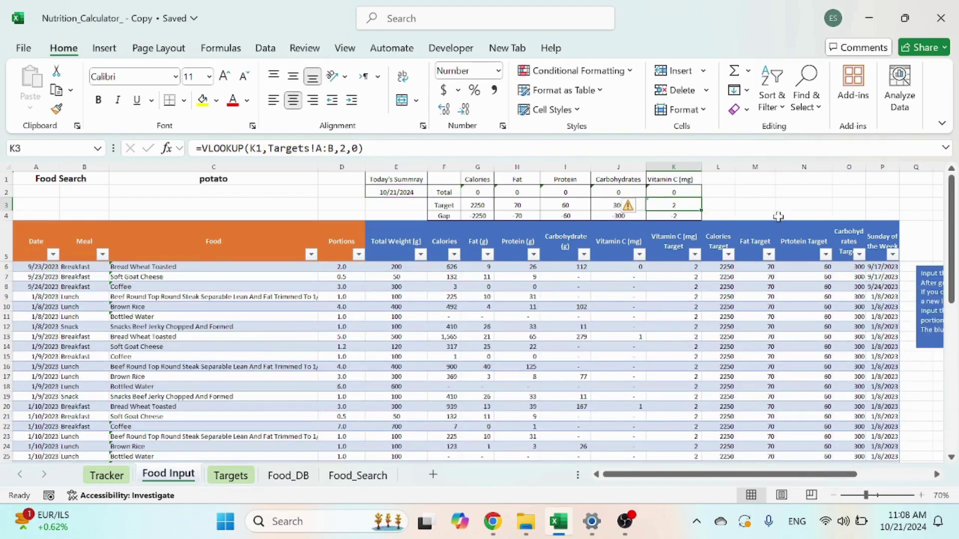
pyautogui.press('Down')
pyautogui.press('Up')
pyautogui.press('Up')
pyautogui.click(774, 193)
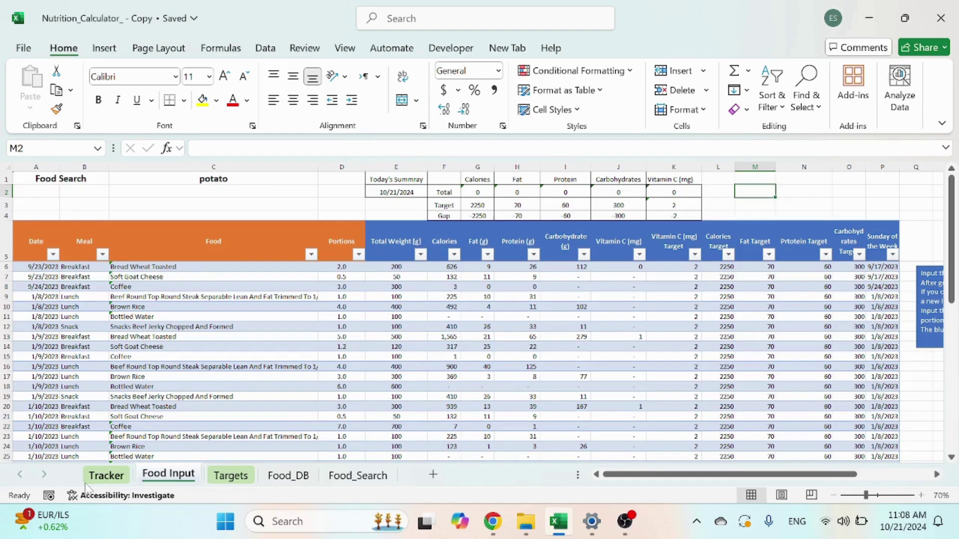
# Copy the Daily Protein pivot table on Tracker and paste it at AL2
pyautogui.click(106, 475)
pyautogui.moveTo(653, 475); pyautogui.dragTo(798, 475)
pyautogui.click(267, 52)
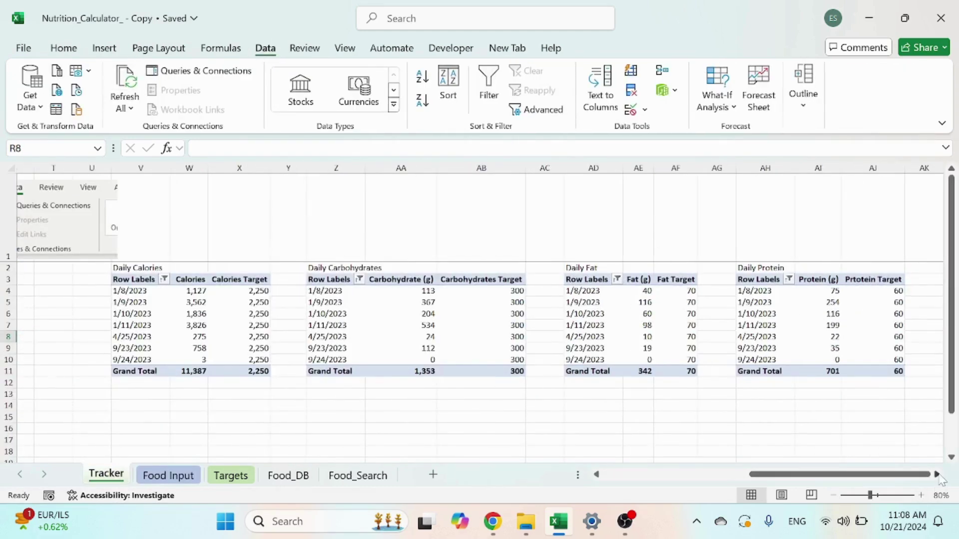
pyautogui.hscroll(10, 941, 480)
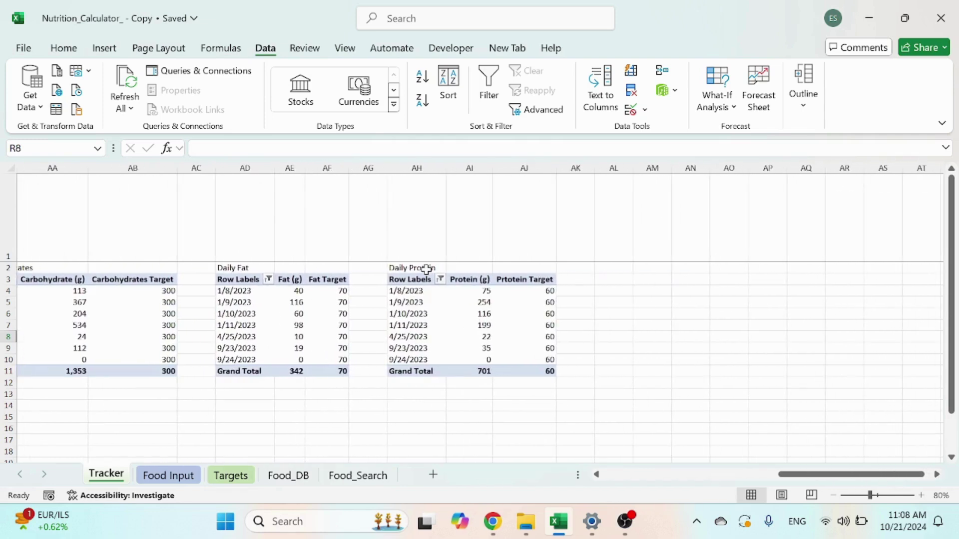
pyautogui.moveTo(426, 270); pyautogui.dragTo(539, 368)
pyautogui.hotkey('ctrl', 'c')
pyautogui.click(612, 268)
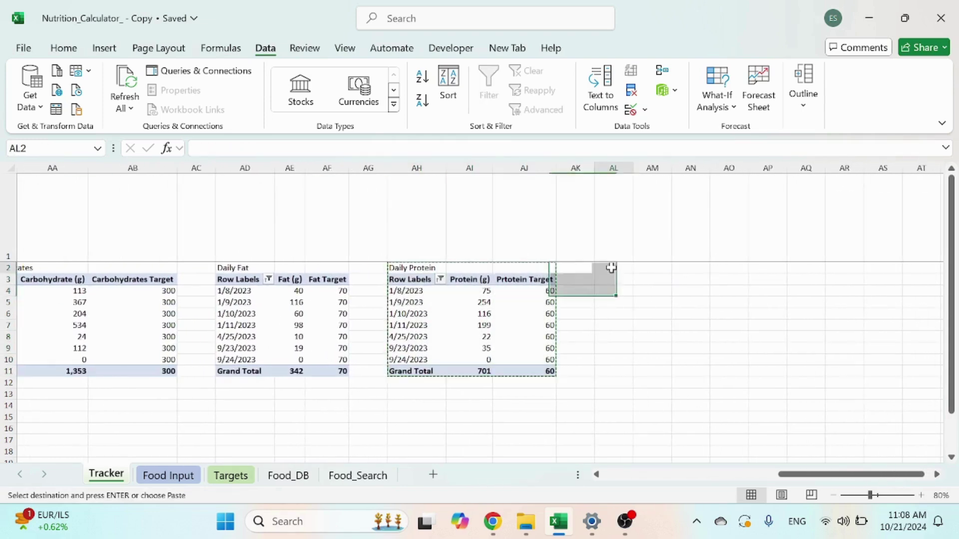
pyautogui.hotkey('ctrl', 'v')
pyautogui.click(575, 406)
pyautogui.press('Escape')
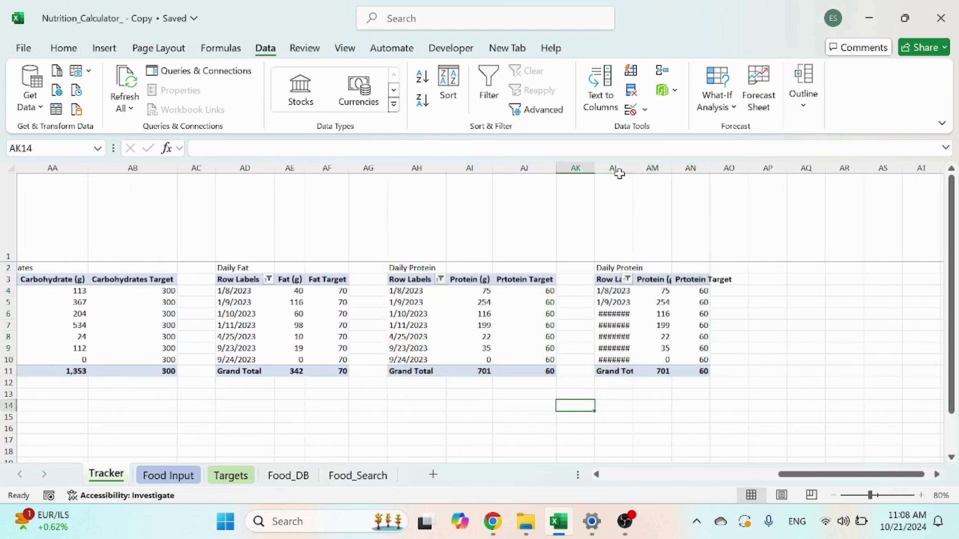
# Show the PivotTable field list for the copied pivot
pyautogui.click(652, 303)
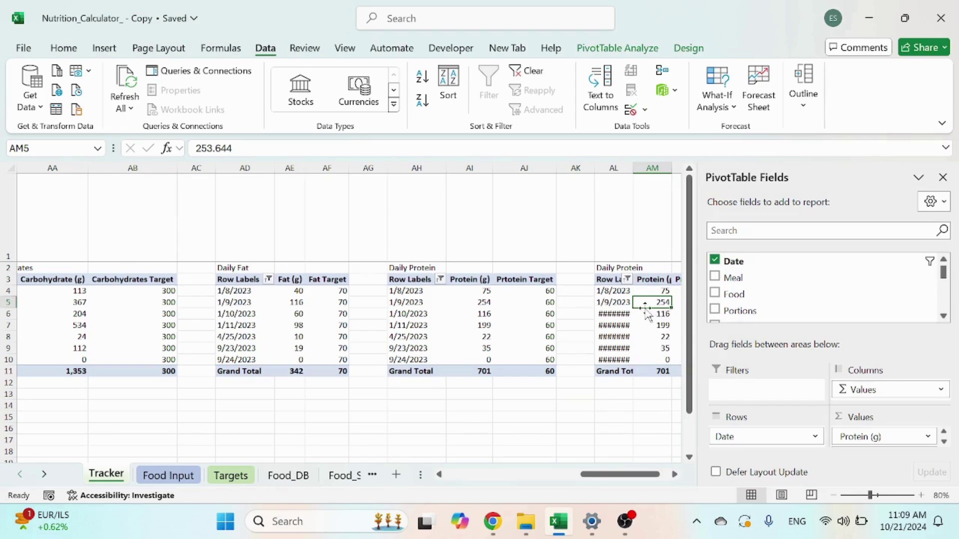
pyautogui.rightClick(639, 302)
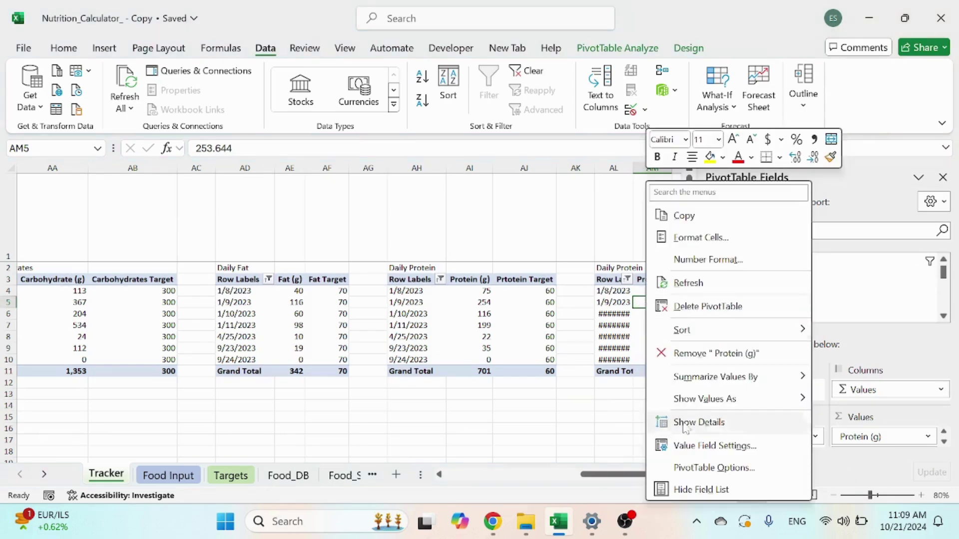
pyautogui.click(701, 490)
pyautogui.click(613, 302)
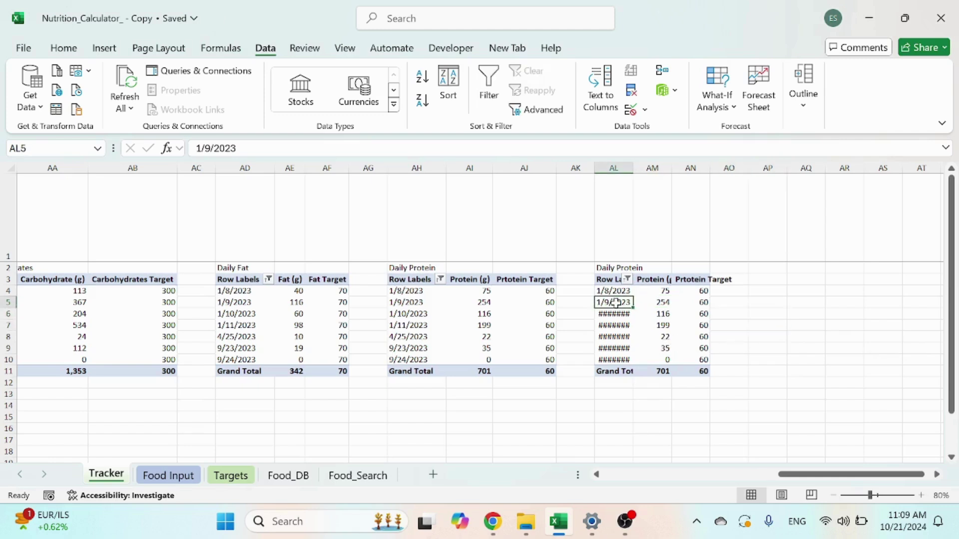
pyautogui.click(653, 302)
pyautogui.rightClick(653, 302)
pyautogui.click(712, 490)
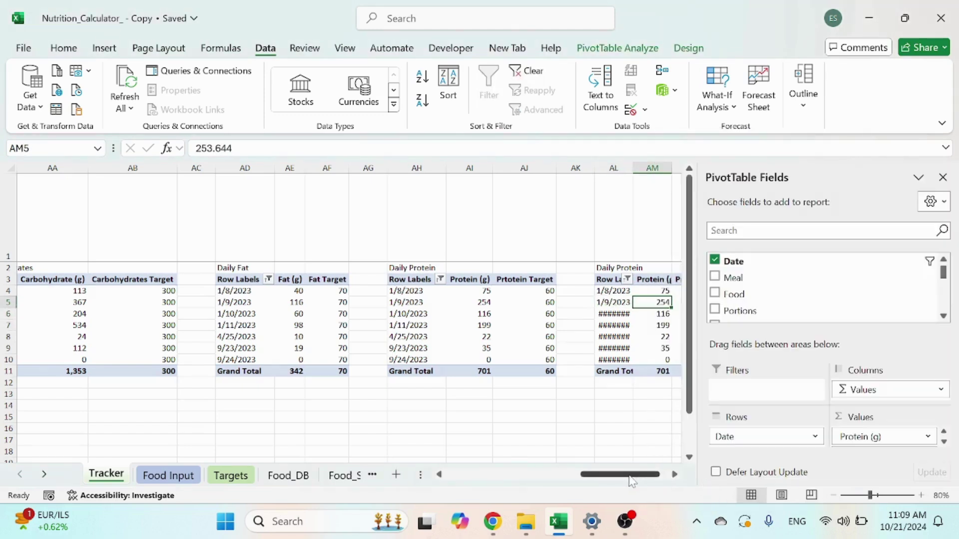
pyautogui.hscroll(4, 655, 481)
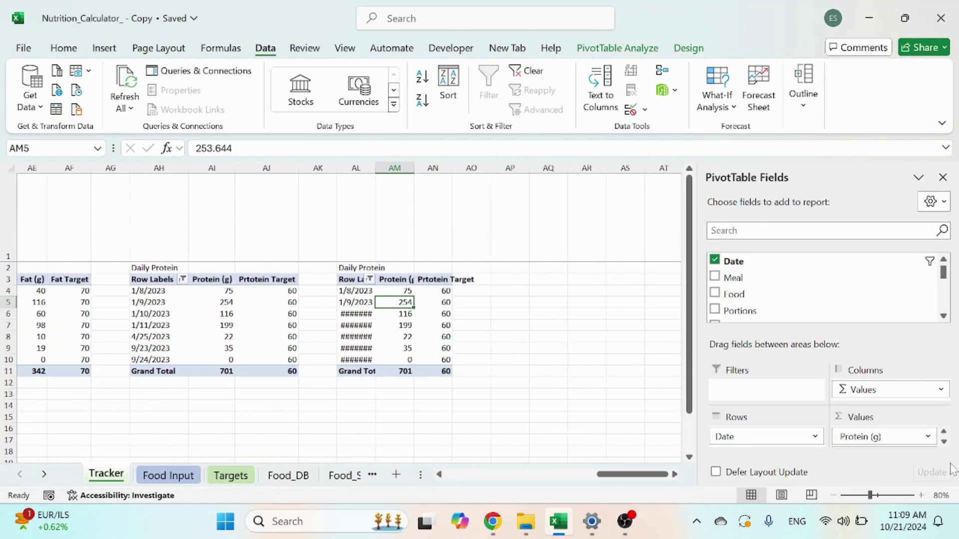
# In the copied pivot, replace Protein (g) and Protein Target with Vitamin C (mg) and Vitamin C (mg) Target
pyautogui.moveTo(893, 442); pyautogui.dragTo(283, 474)
pyautogui.moveTo(846, 434); pyautogui.dragTo(610, 429)
pyautogui.click(943, 317)
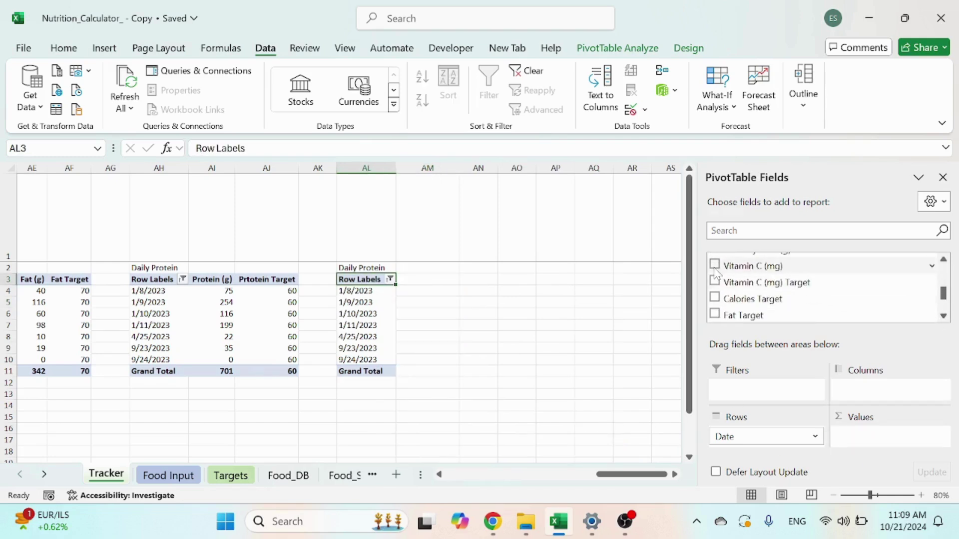
pyautogui.click(715, 265)
pyautogui.click(715, 282)
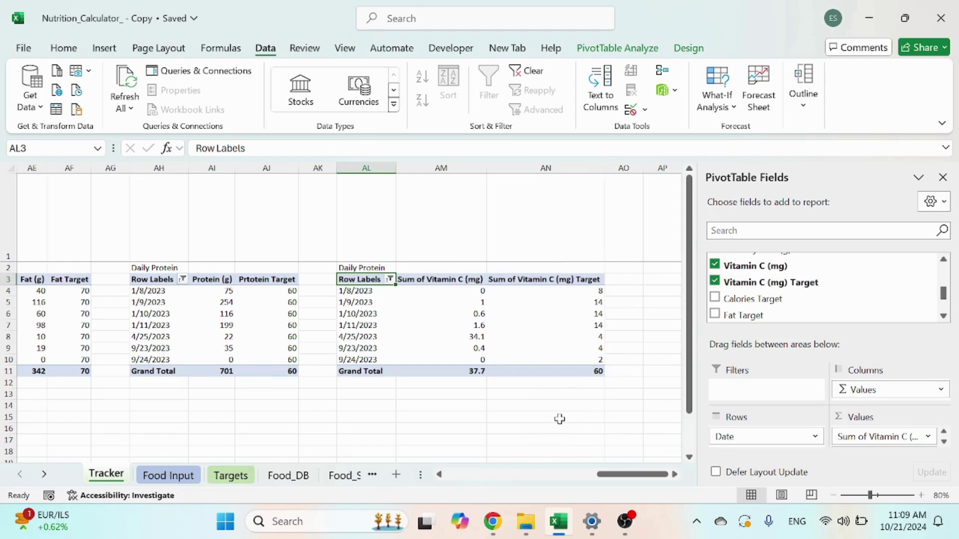
# Summarise the Vitamin C (mg) Target value field as Average instead of Sum
pyautogui.click(297, 317)
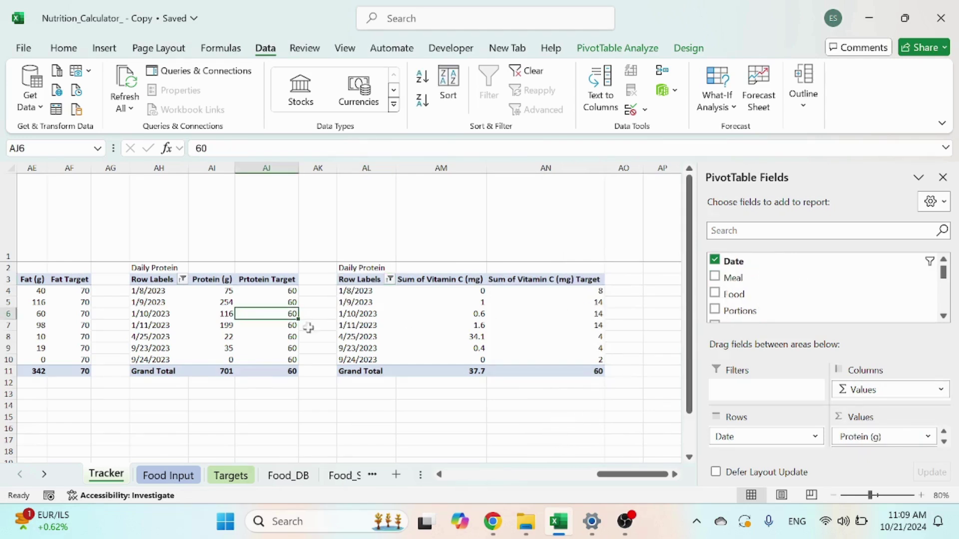
pyautogui.click(943, 441)
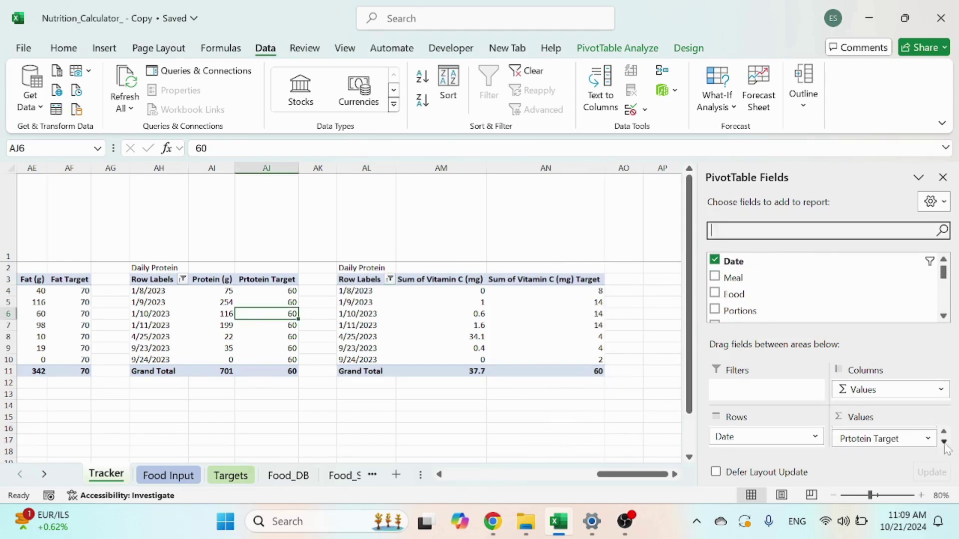
pyautogui.click(545, 348)
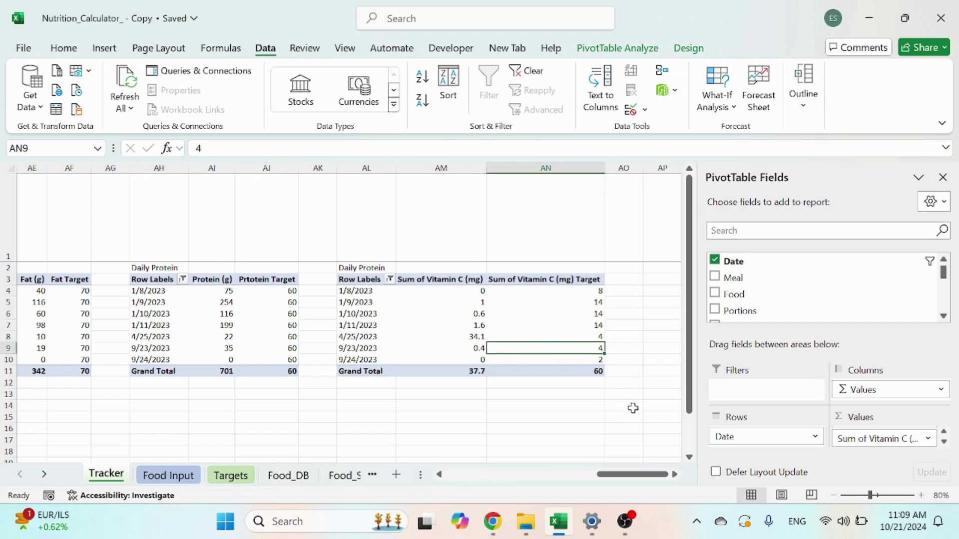
pyautogui.click(944, 441)
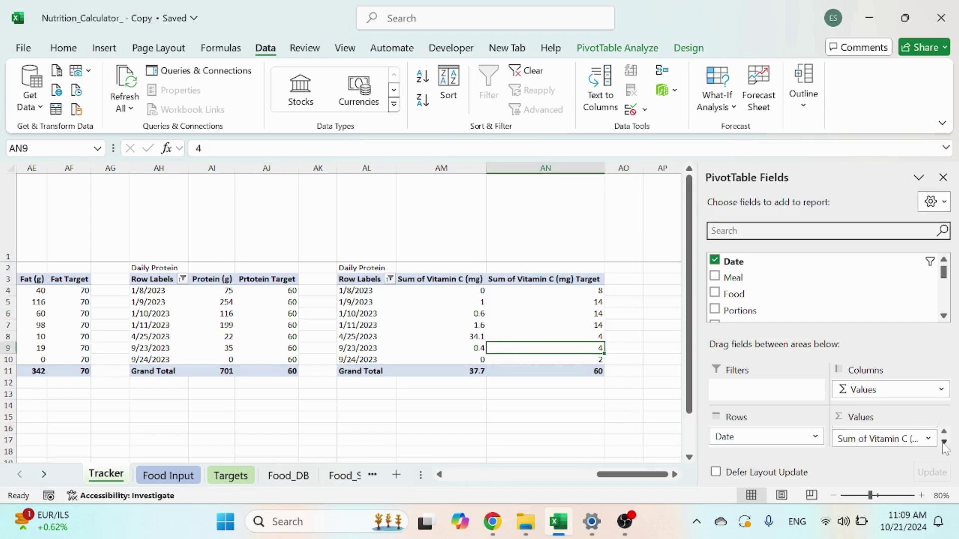
pyautogui.click(928, 438)
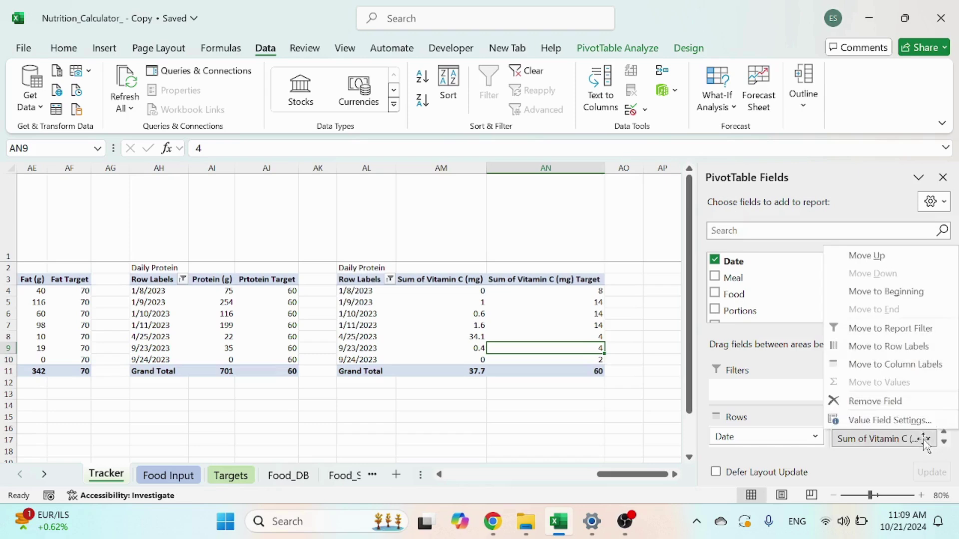
pyautogui.click(885, 421)
pyautogui.click(242, 321)
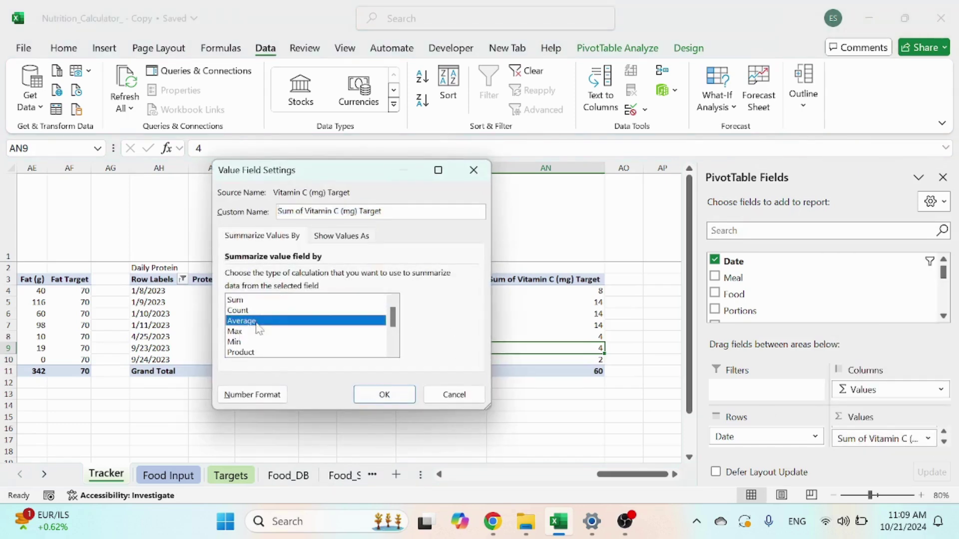
pyautogui.click(392, 394)
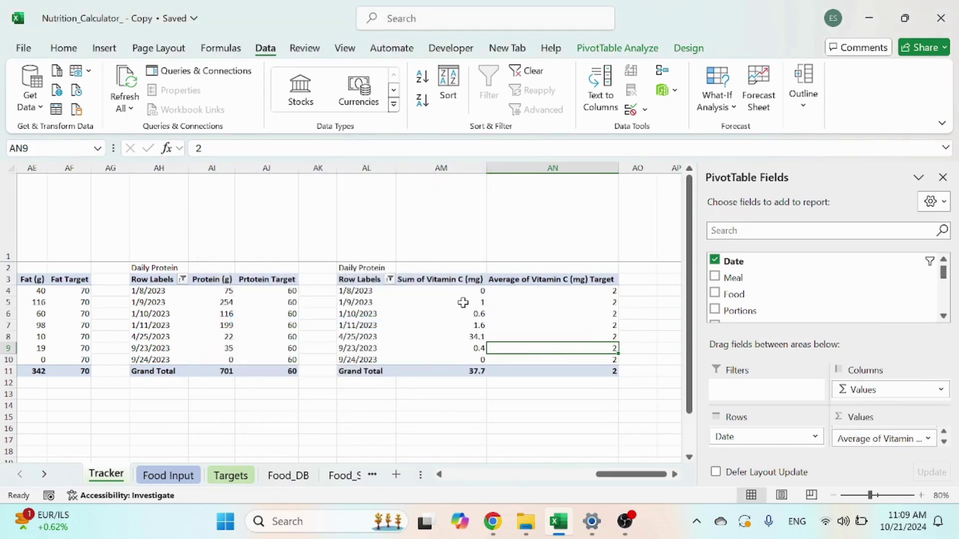
# Rename the 'Sum of Vitamin C (mg)' header to 'Vitamin C (mg)'
pyautogui.click(453, 274)
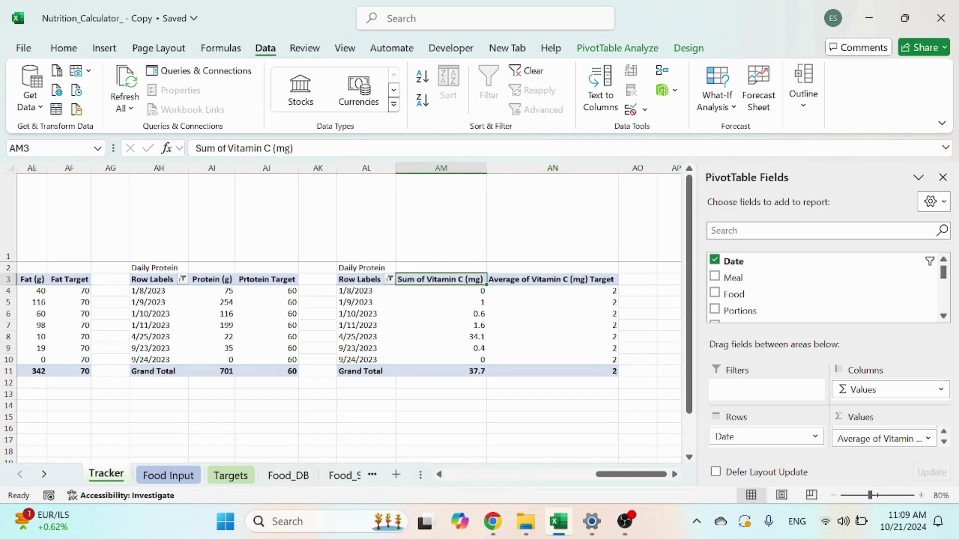
pyautogui.moveTo(195, 148); pyautogui.dragTo(226, 147)
pyautogui.press('BackSpace')
pyautogui.press('Return')
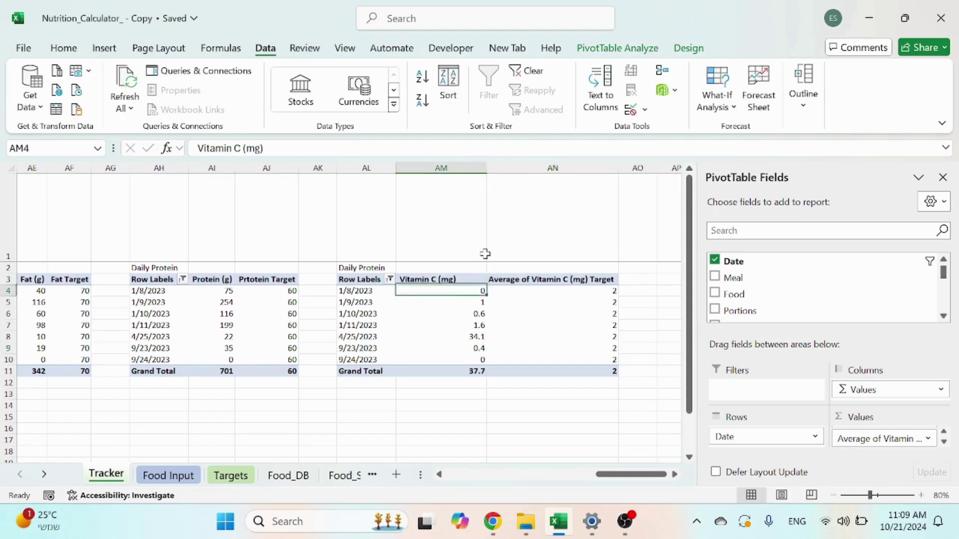
pyautogui.press('Up')
pyautogui.press('Right')
# Rename the 'Average of' target header to 'Vitamin C (mg) Target' and autofit column AN
pyautogui.click(240, 148)
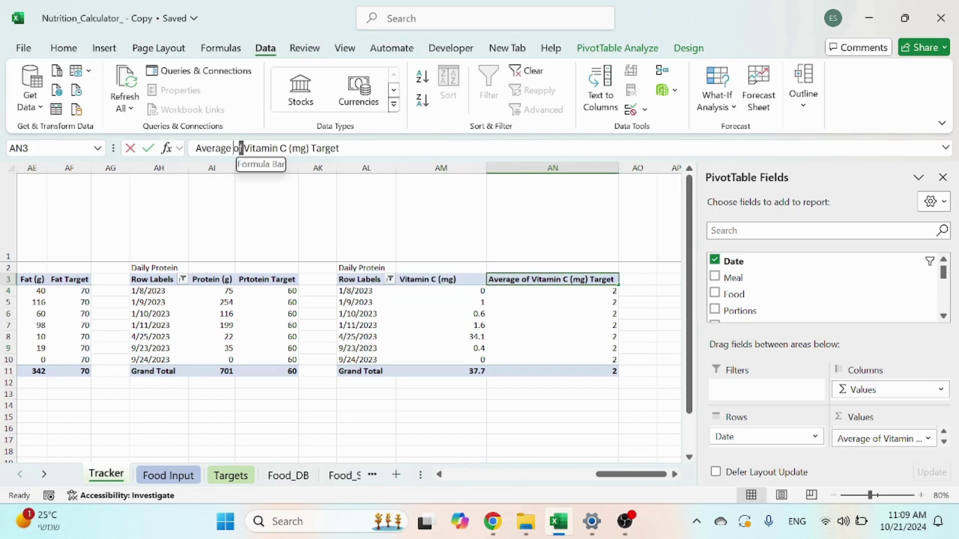
pyautogui.press('BackSpace')
pyautogui.press('BackSpace')
pyautogui.press('BackSpace')
pyautogui.press('BackSpace')
pyautogui.press('BackSpace')
pyautogui.press('BackSpace')
pyautogui.press('BackSpace')
pyautogui.press('BackSpace')
pyautogui.press('BackSpace')
pyautogui.press('BackSpace')
pyautogui.press('Return')
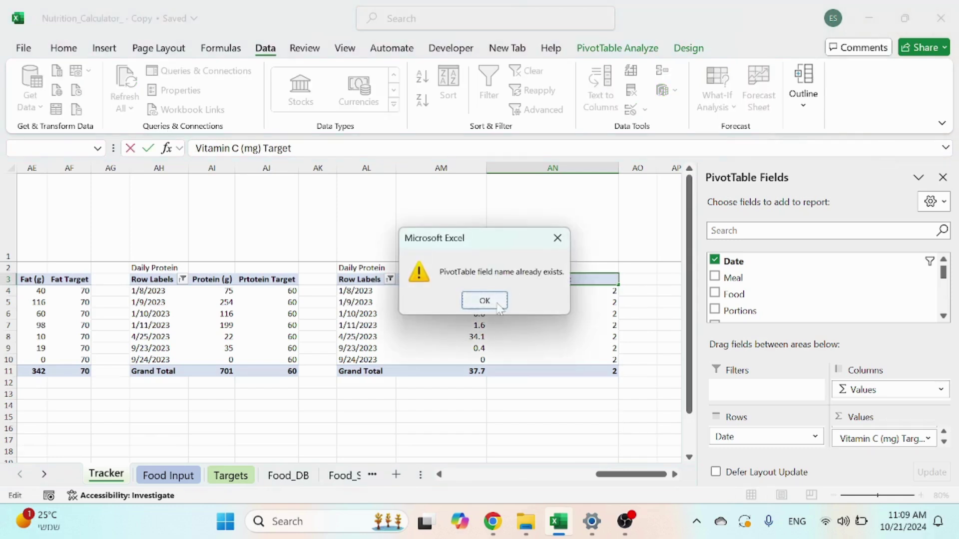
pyautogui.click(485, 299)
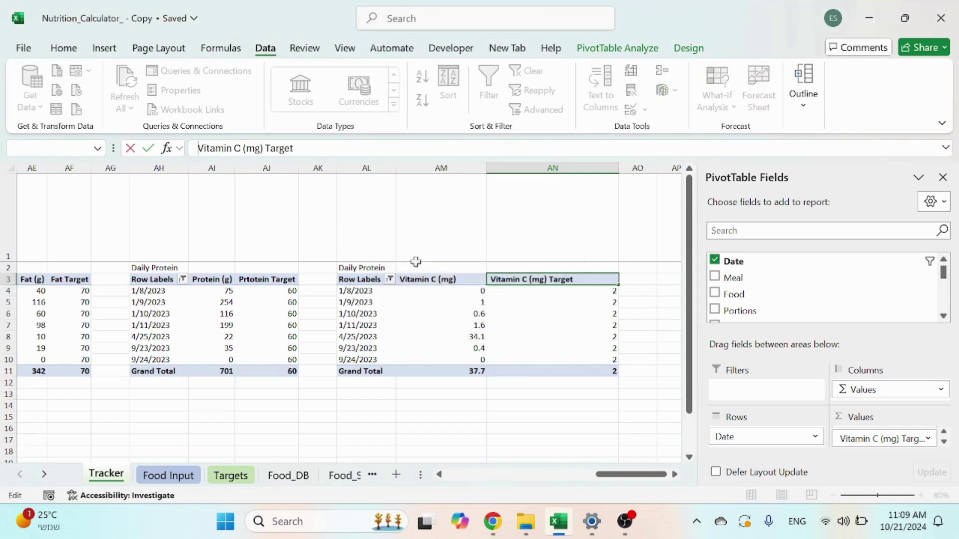
pyautogui.press('Return')
pyautogui.doubleClick(618, 166)
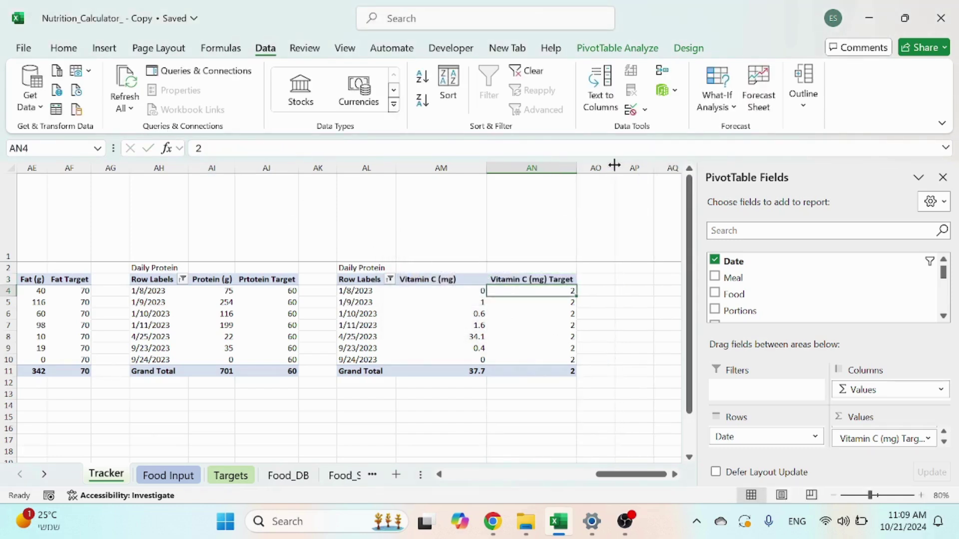
pyautogui.click(343, 267)
# Enter 'Vitamin' in AL2 and insert a 2-D Clustered Column pivot chart from that pivot
pyautogui.write('Vitamin')
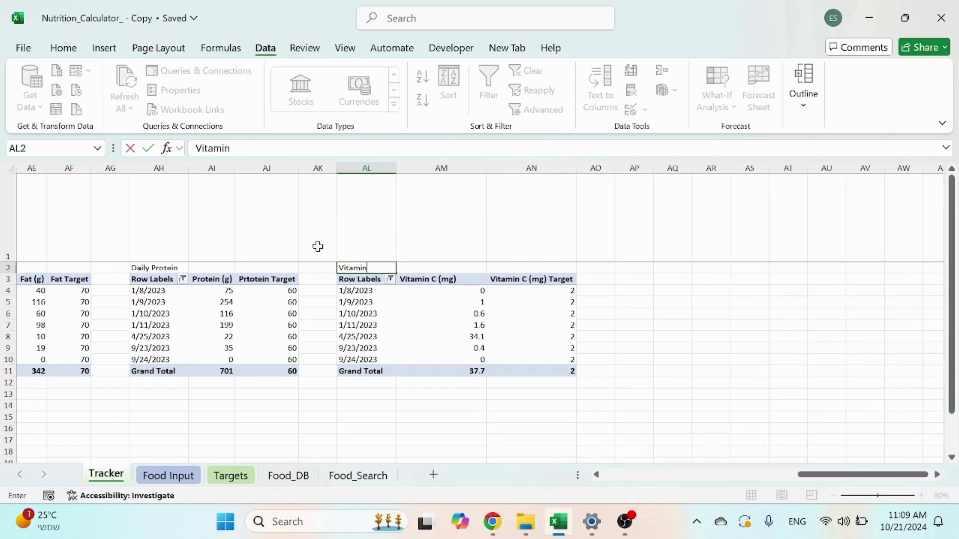
pyautogui.press('Return')
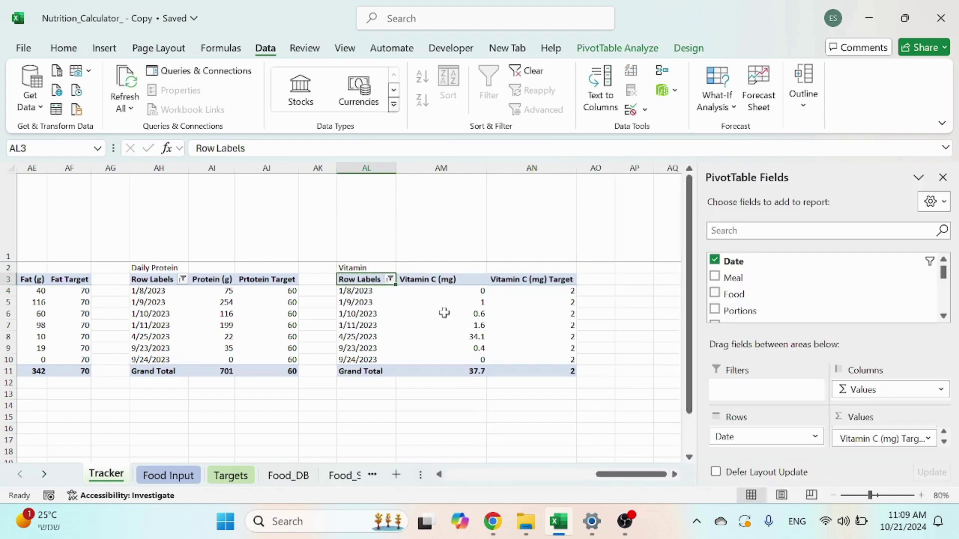
pyautogui.click(443, 313)
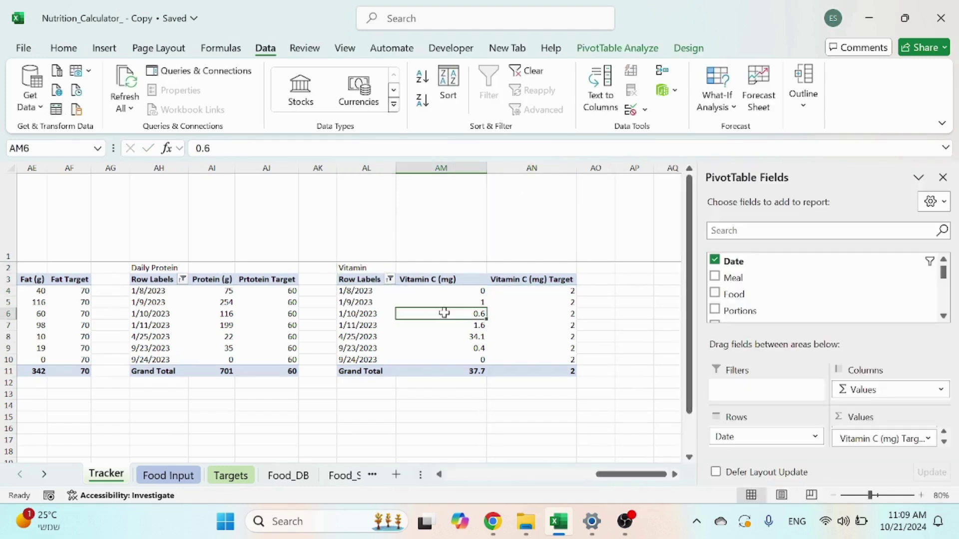
pyautogui.click(104, 48)
pyautogui.click(366, 73)
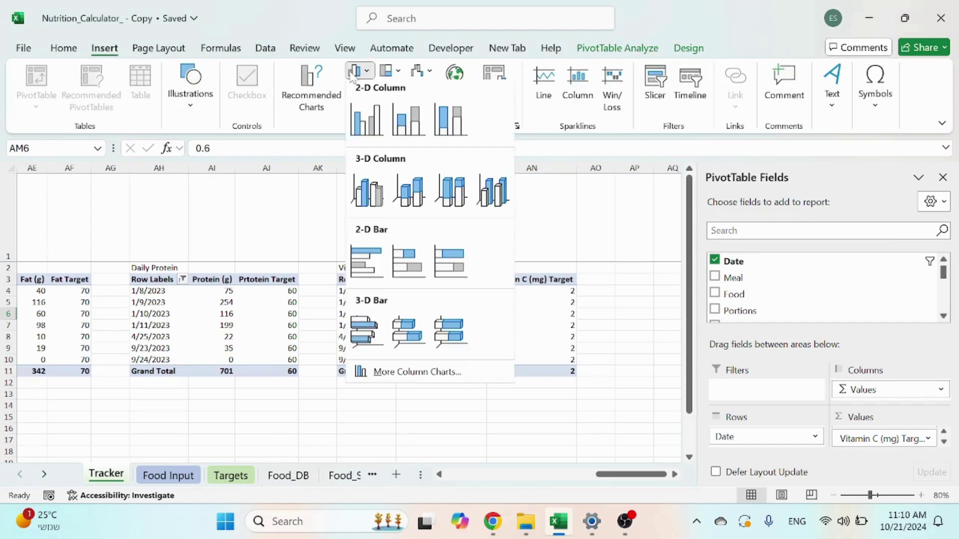
pyautogui.click(366, 123)
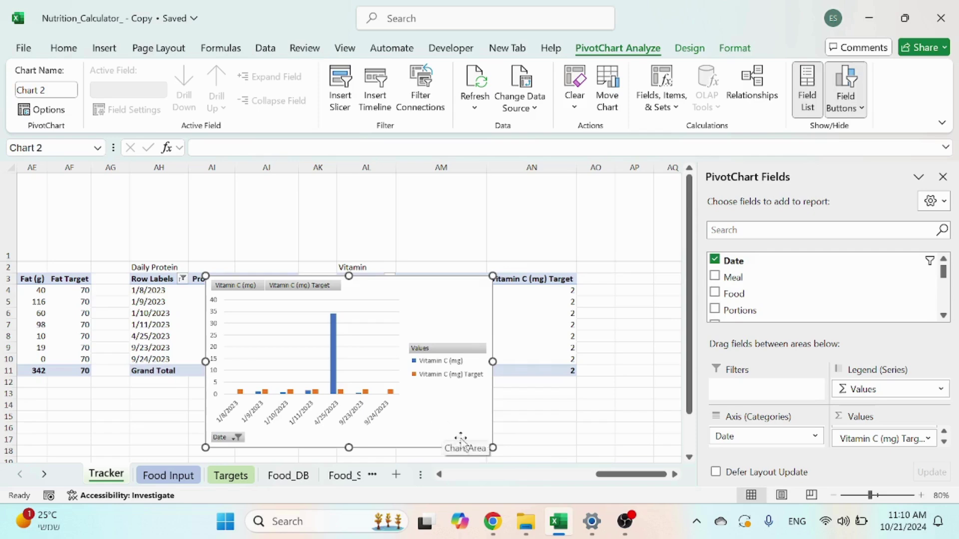
# Move the new pivot chart onto the dashboard directly below the Daily Fat chart
pyautogui.press('Delete')
pyautogui.click(452, 474)
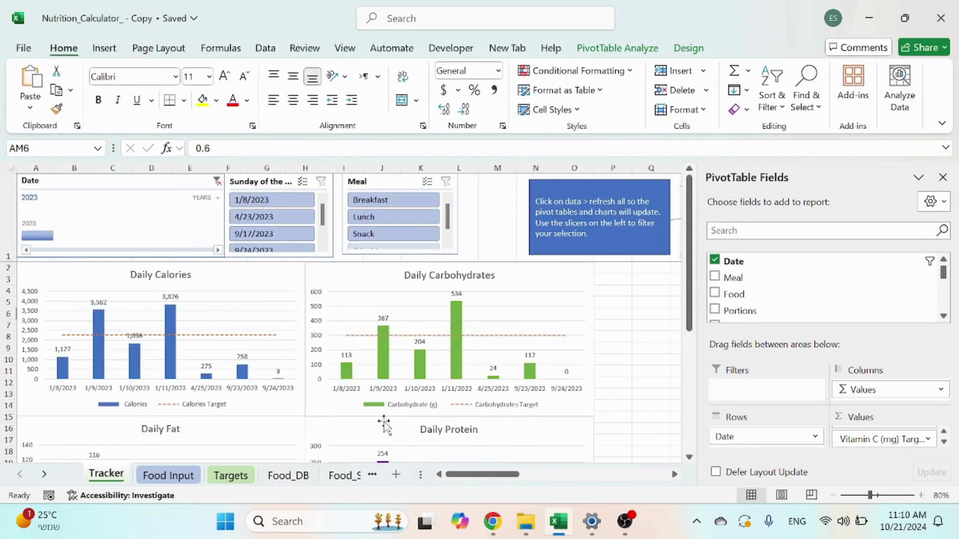
pyautogui.scroll(-7, 321, 392)
pyautogui.hotkey('ctrl', 'v')
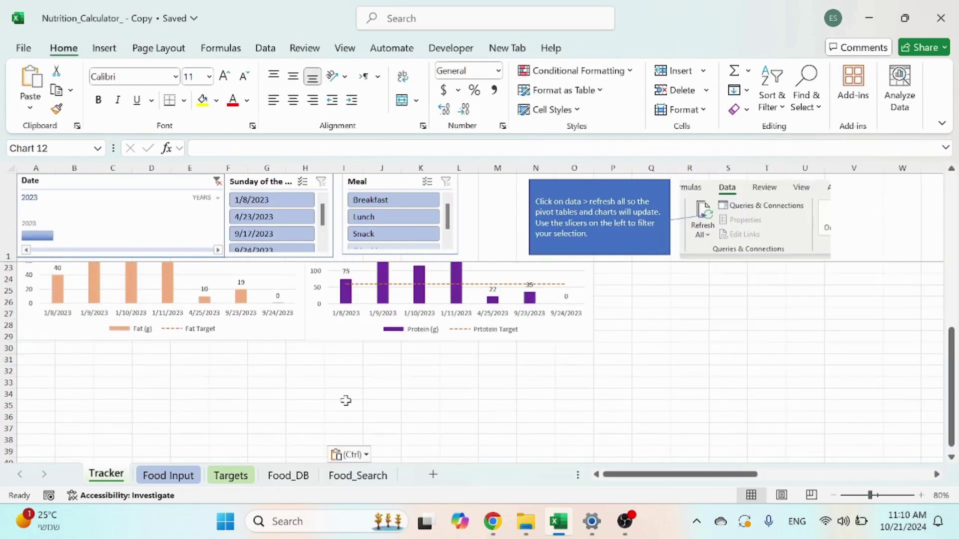
pyautogui.scroll(-4, 368, 394)
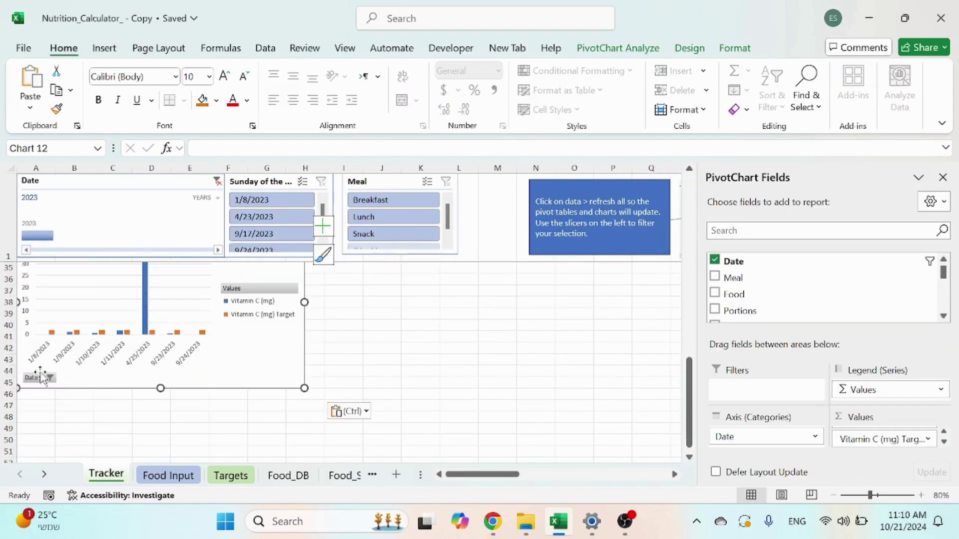
# Hide the chart's axis field buttons and position its legend at the bottom
pyautogui.rightClick(40, 377)
pyautogui.click(120, 315)
pyautogui.scroll(3, 408, 377)
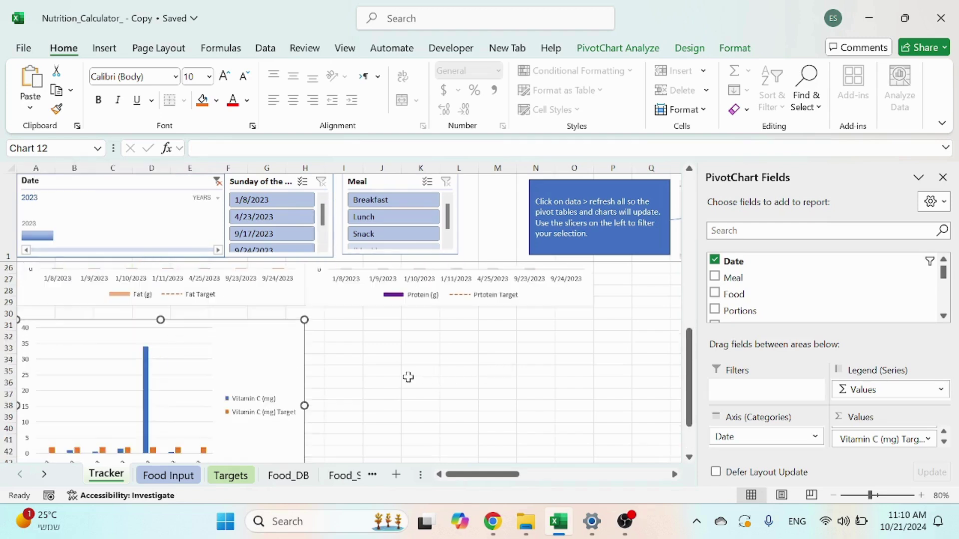
pyautogui.scroll(-2, 395, 374)
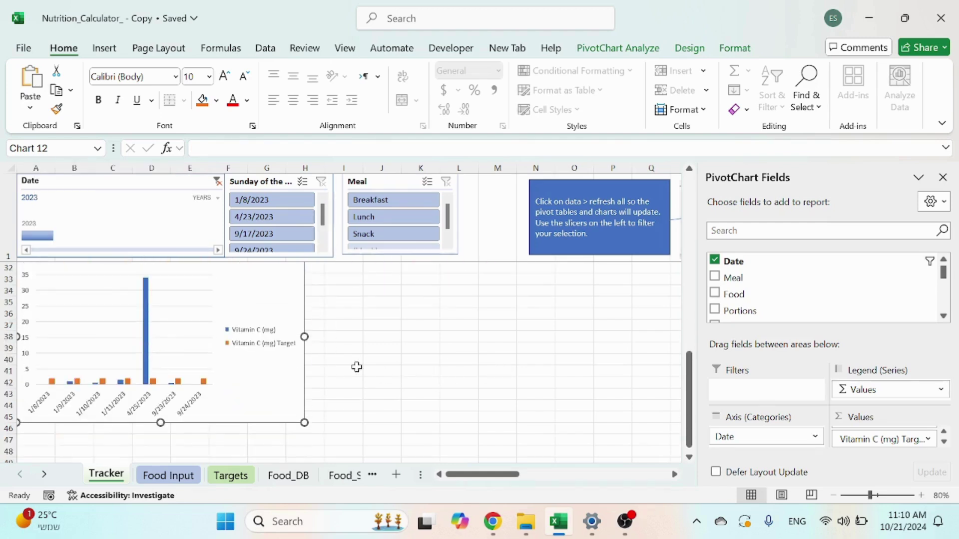
pyautogui.rightClick(264, 347)
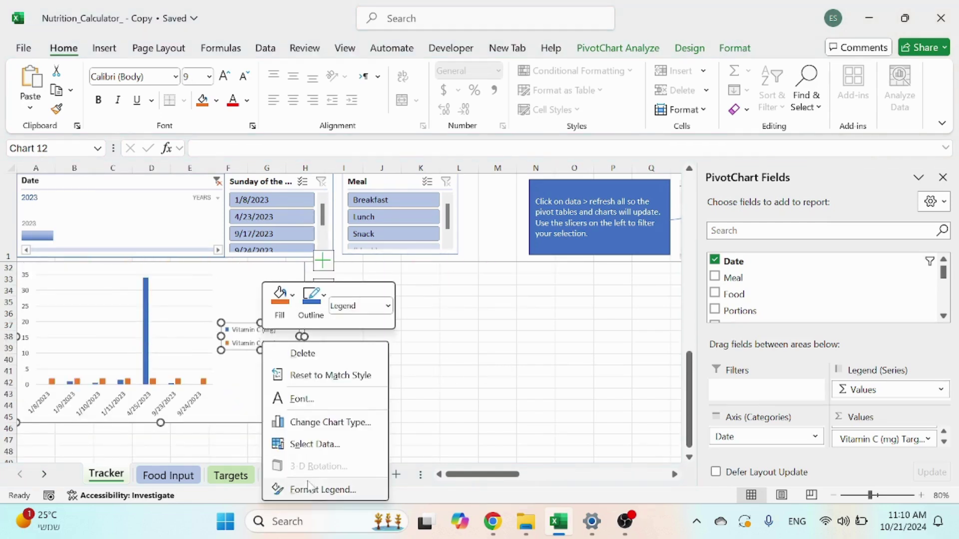
pyautogui.click(323, 489)
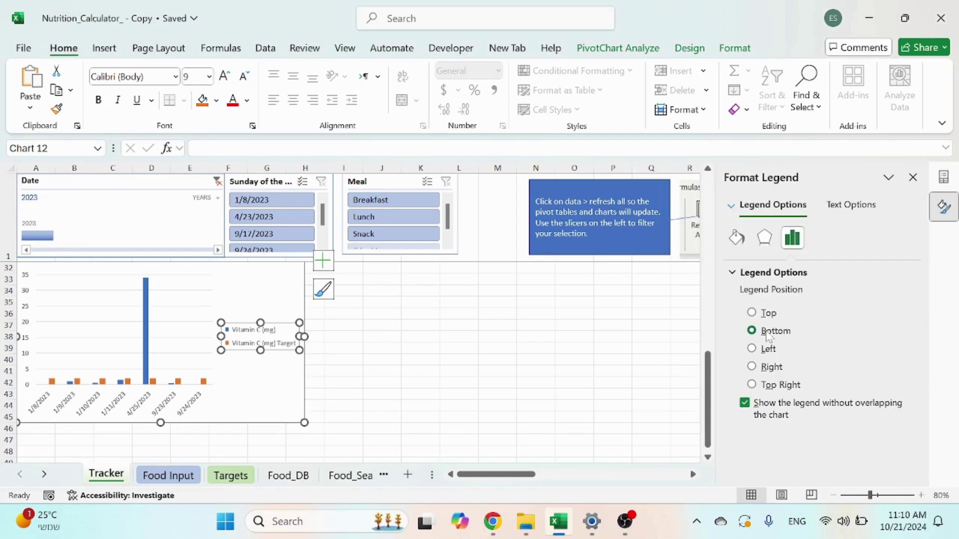
pyautogui.click(384, 345)
# Change the Vitamin C chart to a Clustered Column - Line combo, with the target shown as a line
pyautogui.scroll(5, 379, 349)
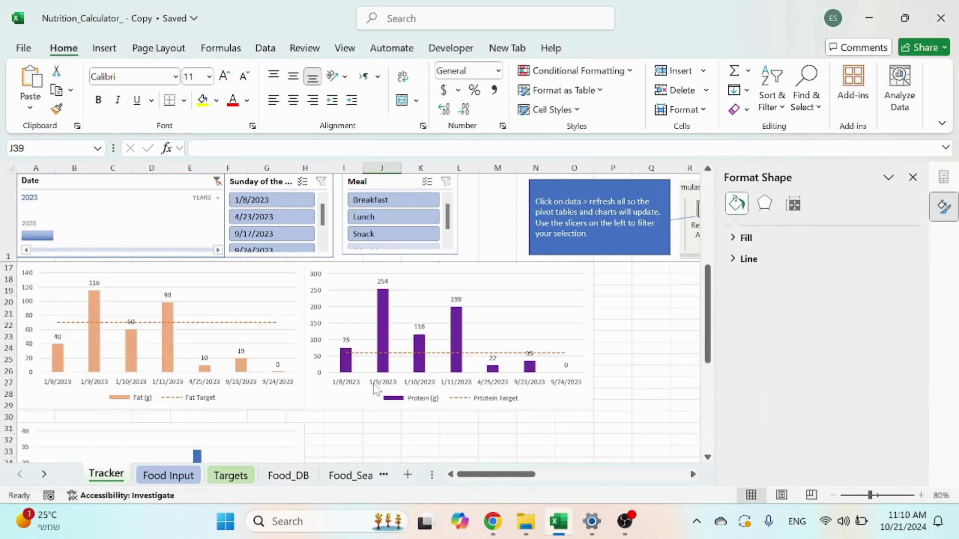
pyautogui.scroll(-5, 376, 389)
pyautogui.scroll(5, 365, 382)
pyautogui.scroll(-5, 232, 368)
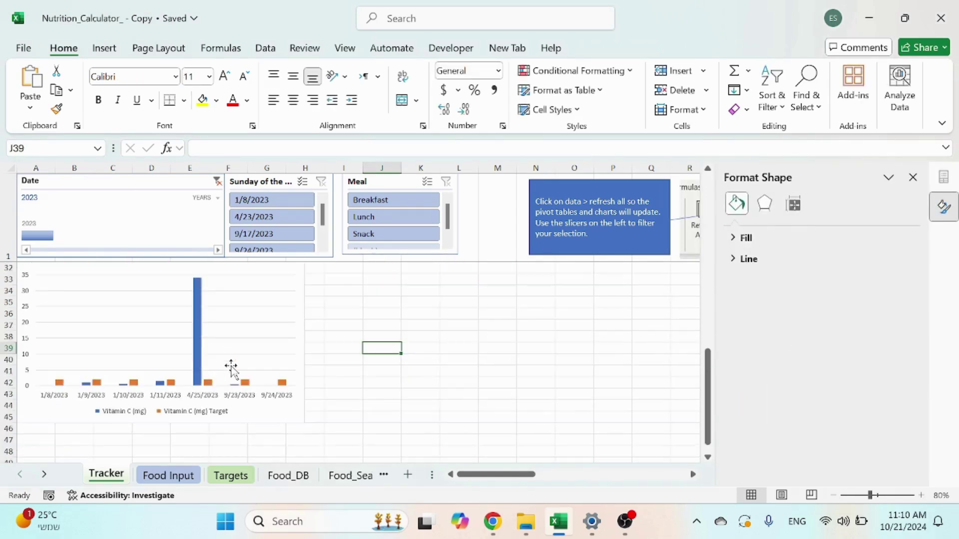
pyautogui.click(280, 412)
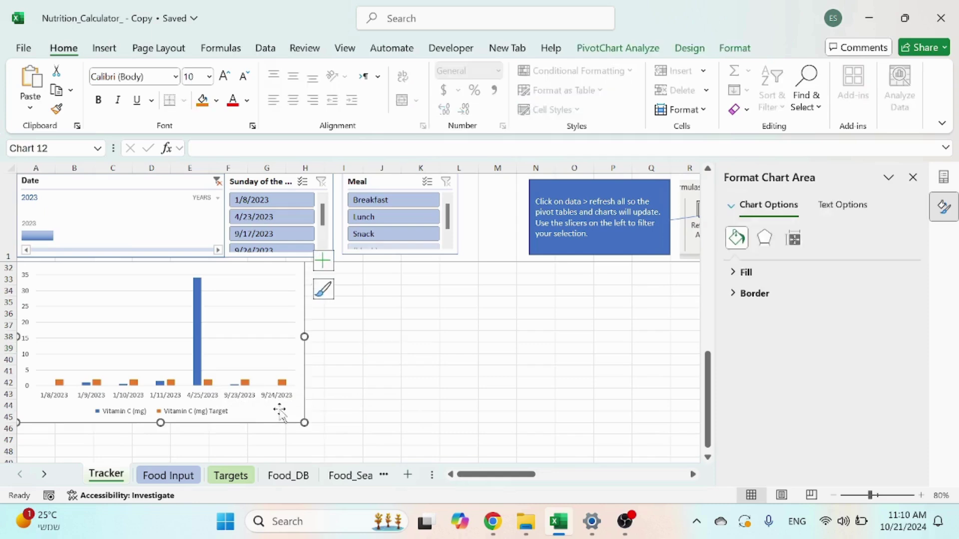
pyautogui.click(617, 48)
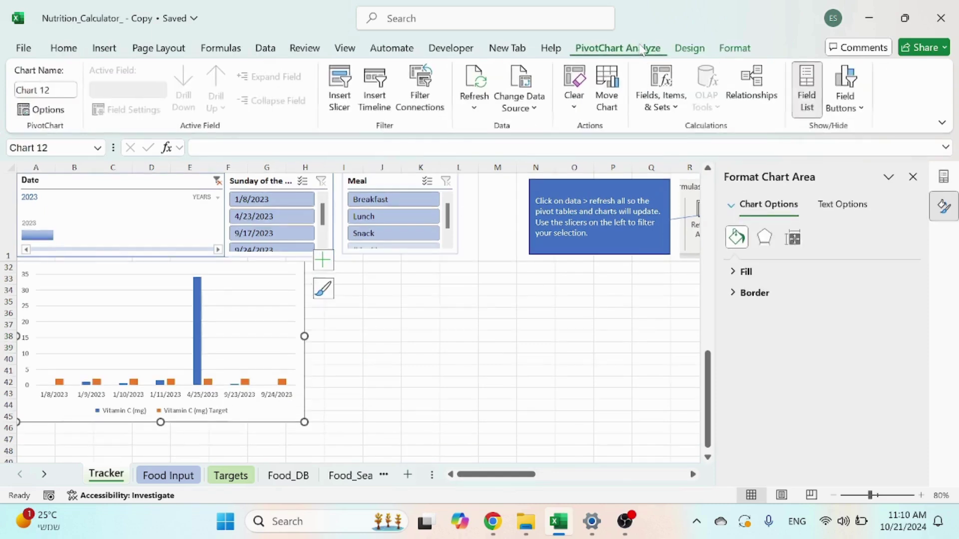
pyautogui.click(698, 47)
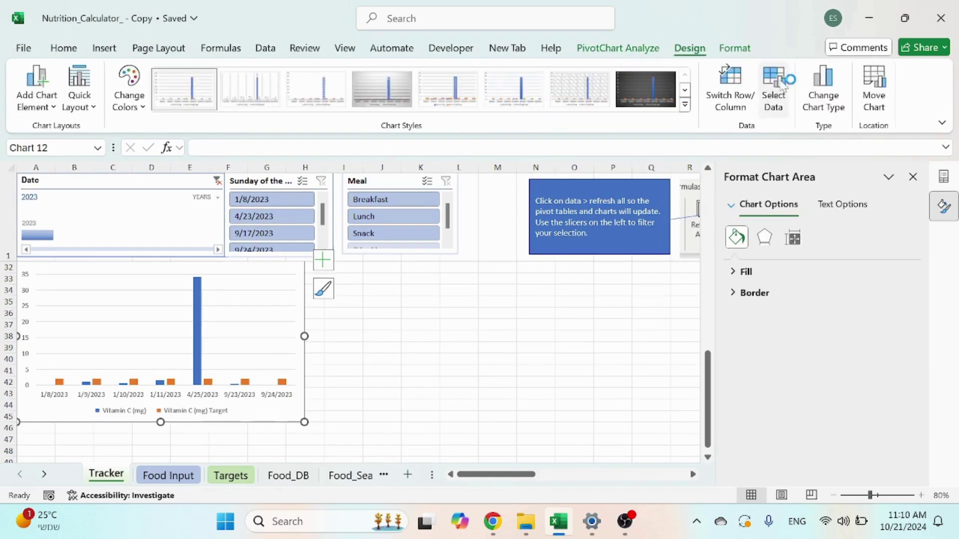
pyautogui.click(823, 95)
pyautogui.click(300, 412)
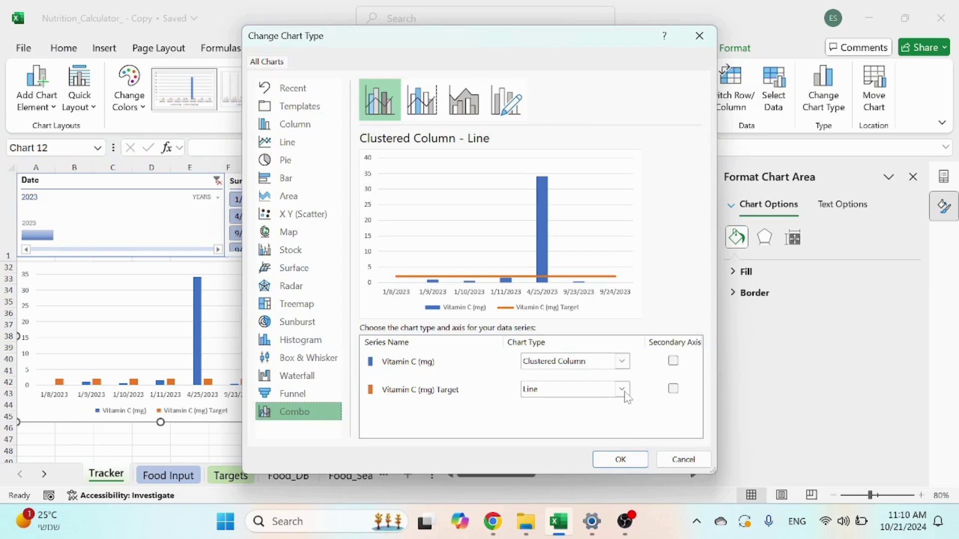
pyautogui.click(620, 459)
# Give the Vitamin C target line a dashed dash type
pyautogui.click(419, 393)
pyautogui.scroll(5, 391, 384)
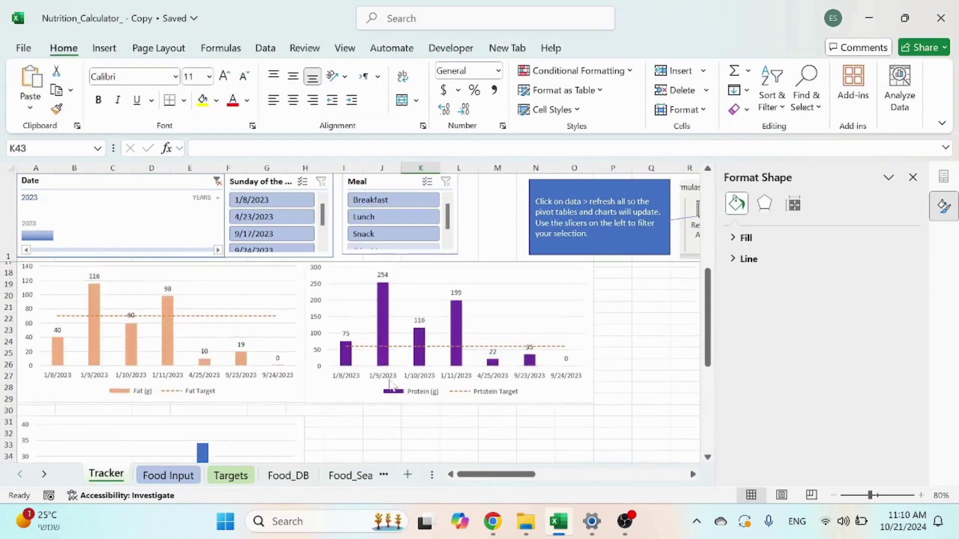
pyautogui.scroll(1, 391, 384)
pyautogui.scroll(-2, 249, 334)
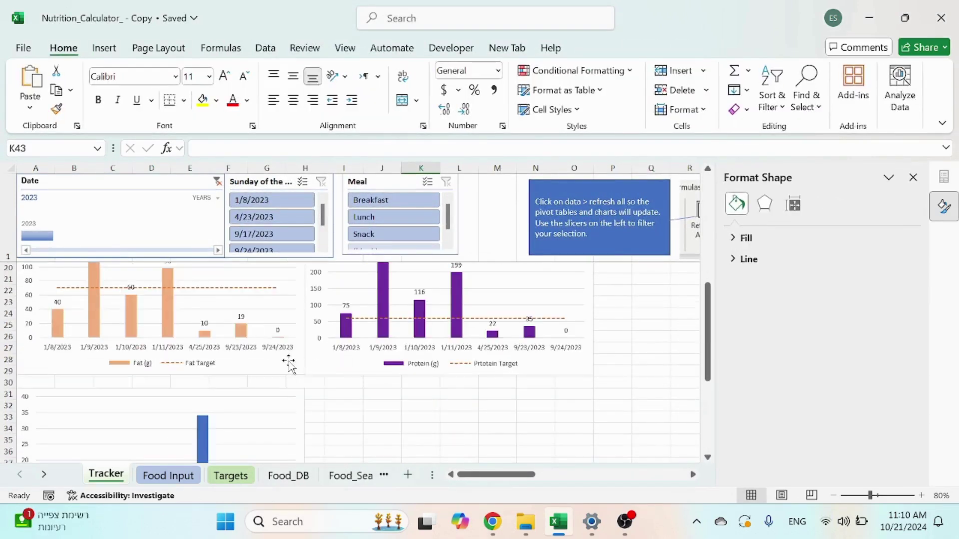
pyautogui.scroll(-3, 289, 363)
pyautogui.rightClick(275, 417)
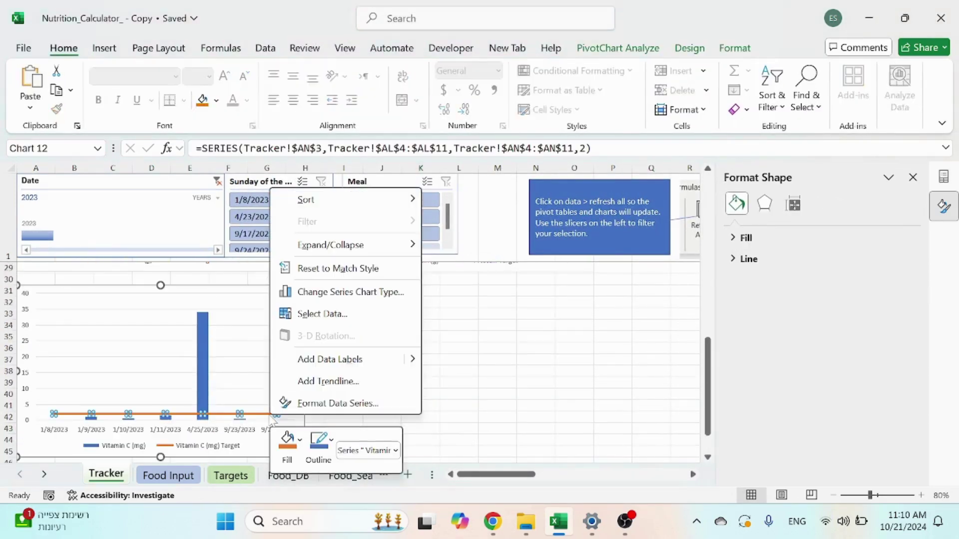
pyautogui.click(349, 403)
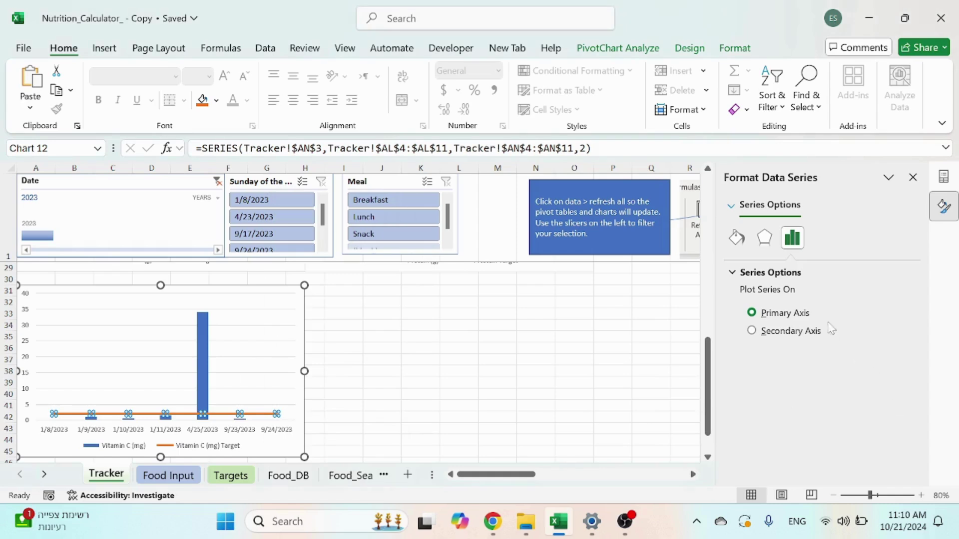
pyautogui.click(737, 238)
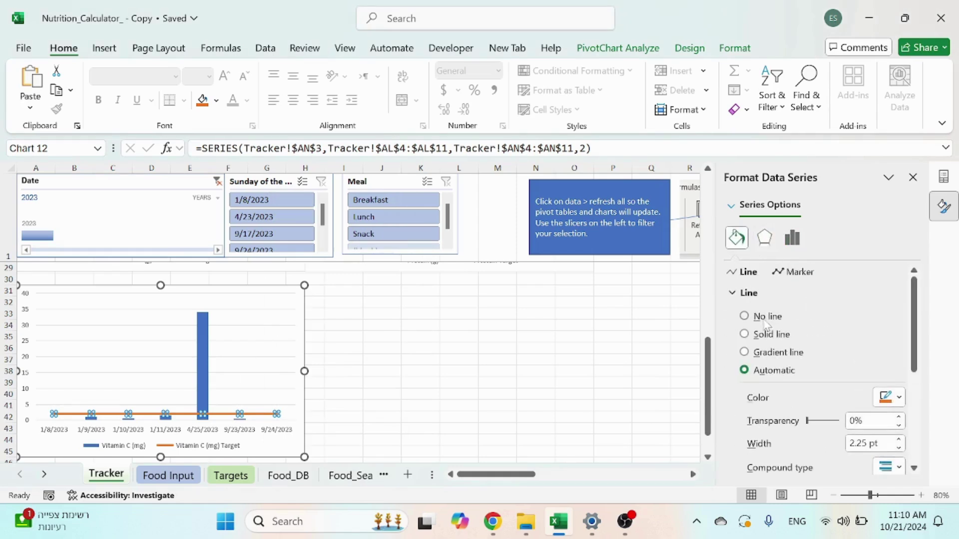
pyautogui.scroll(-3, 799, 363)
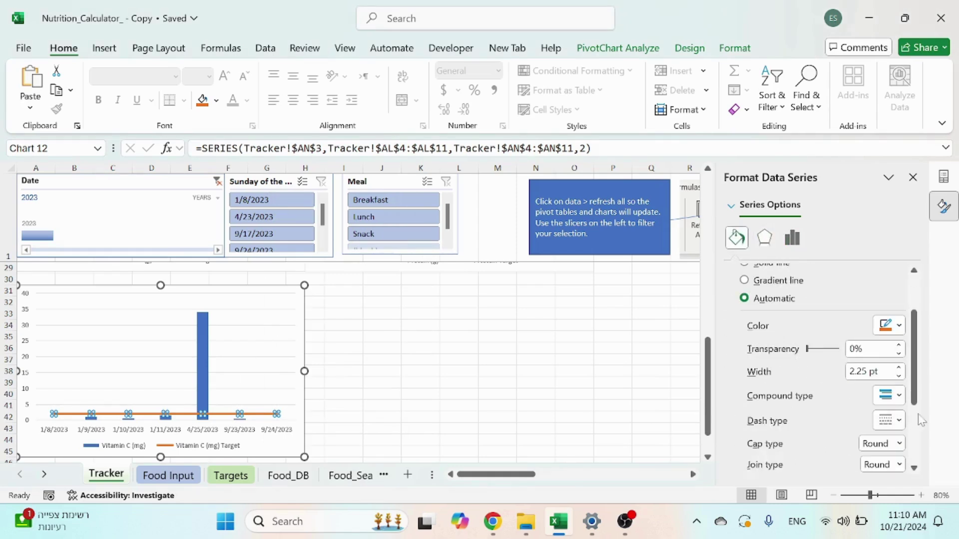
pyautogui.click(891, 420)
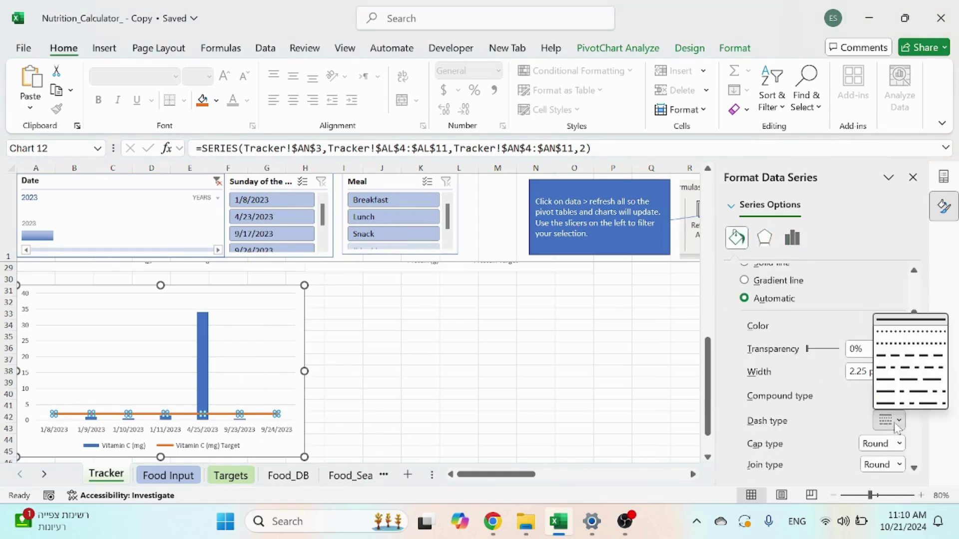
pyautogui.click(913, 355)
# Add data labels such as 34.1 to the Vitamin C (mg) columns
pyautogui.click(498, 370)
pyautogui.scroll(3, 347, 368)
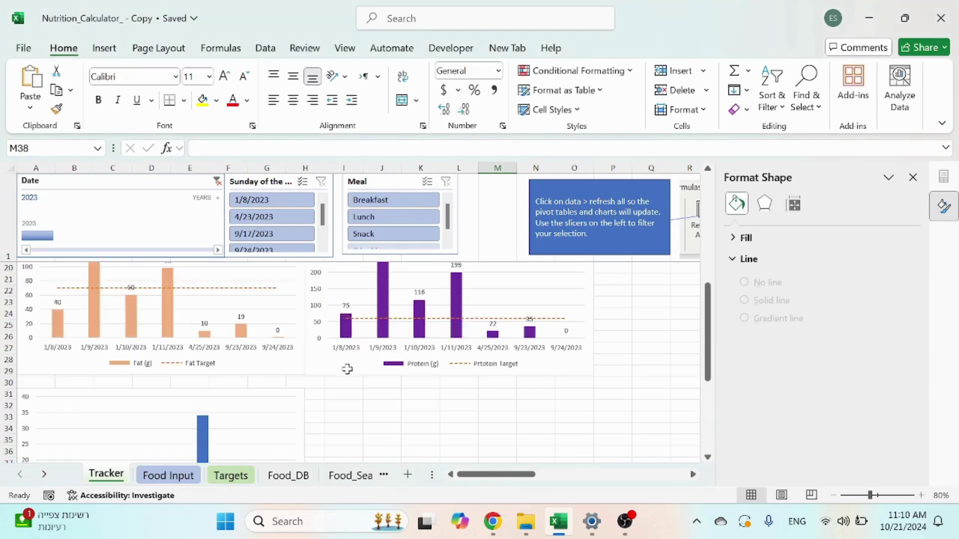
pyautogui.scroll(-3, 348, 373)
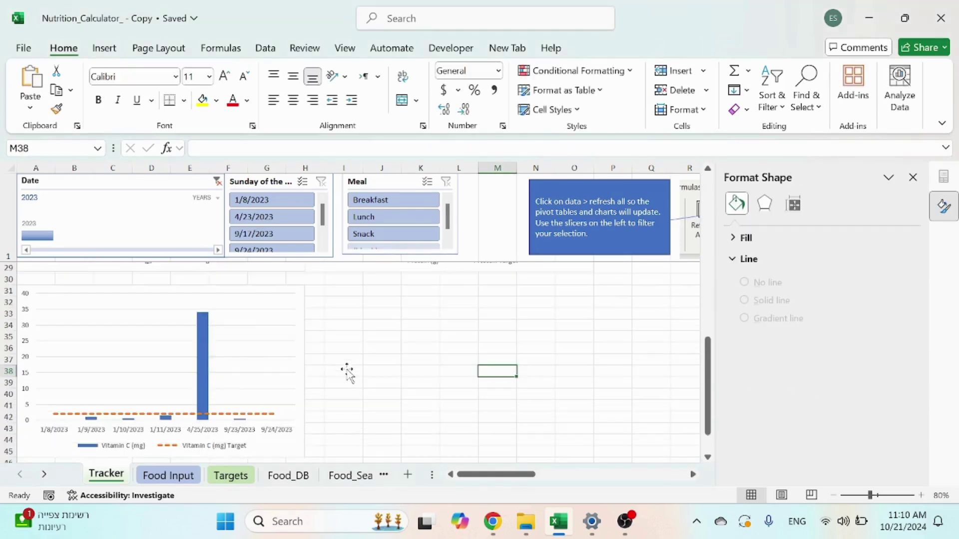
pyautogui.rightClick(203, 350)
pyautogui.press('Escape')
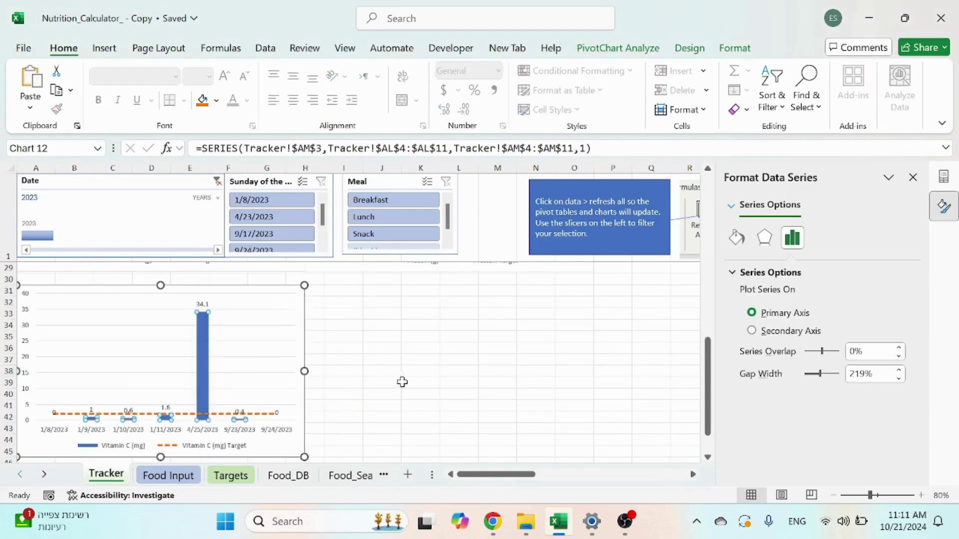
pyautogui.click(398, 382)
pyautogui.scroll(6, 398, 382)
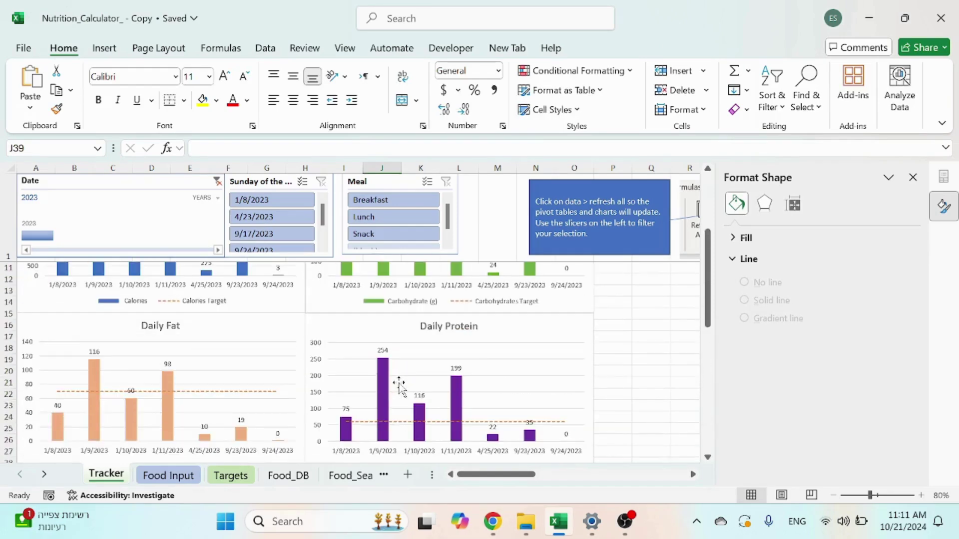
pyautogui.scroll(-5, 265, 364)
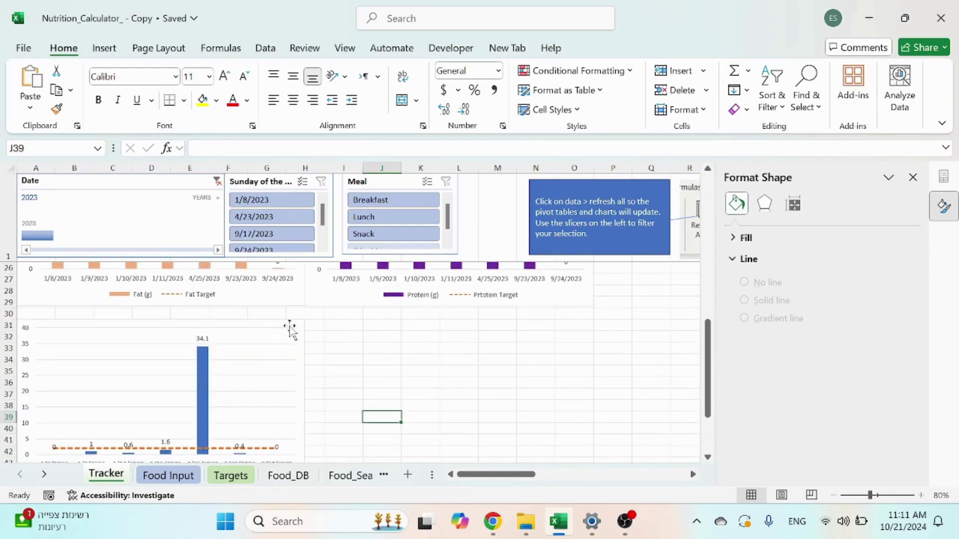
pyautogui.click(290, 330)
# Add a chart title placed above the Vitamin C chart
pyautogui.click(690, 48)
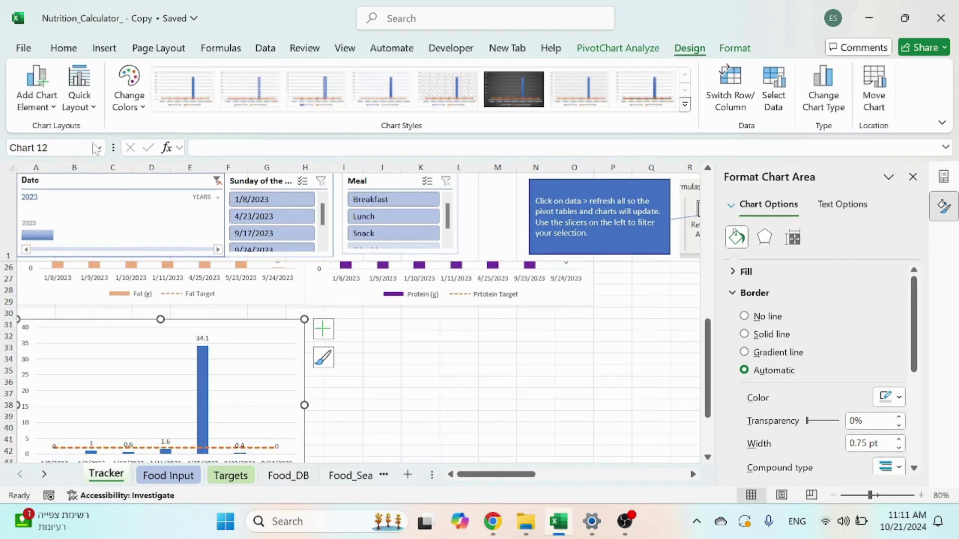
pyautogui.click(36, 97)
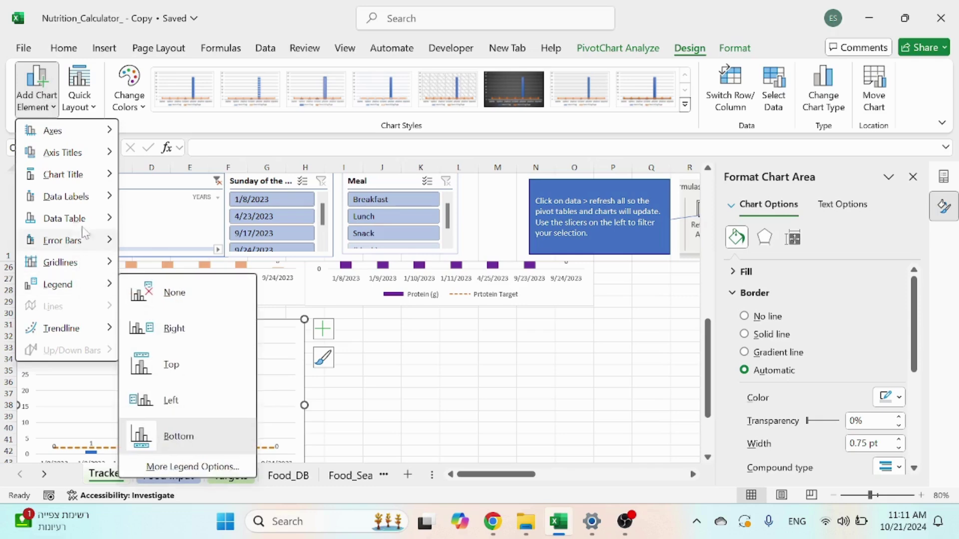
pyautogui.moveTo(75, 174)
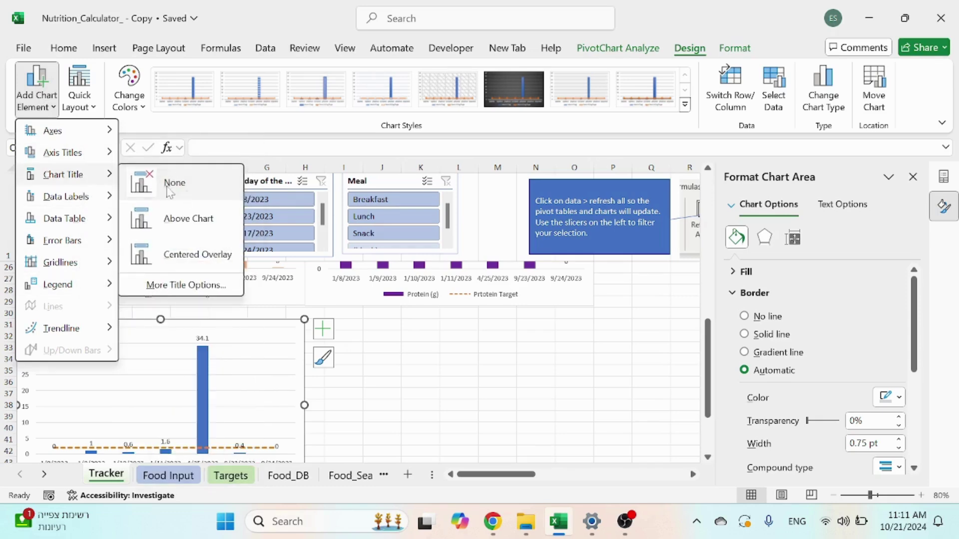
pyautogui.click(188, 218)
# Change the title text to 'Daily Vitamin' and move the chart up slightly
pyautogui.click(424, 392)
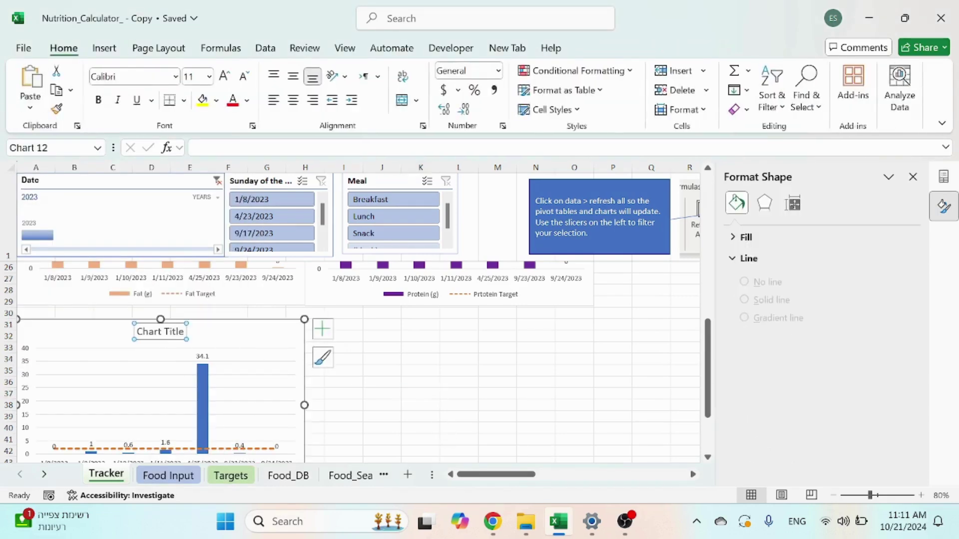
pyautogui.click(160, 332)
pyautogui.tripleClick(165, 333)
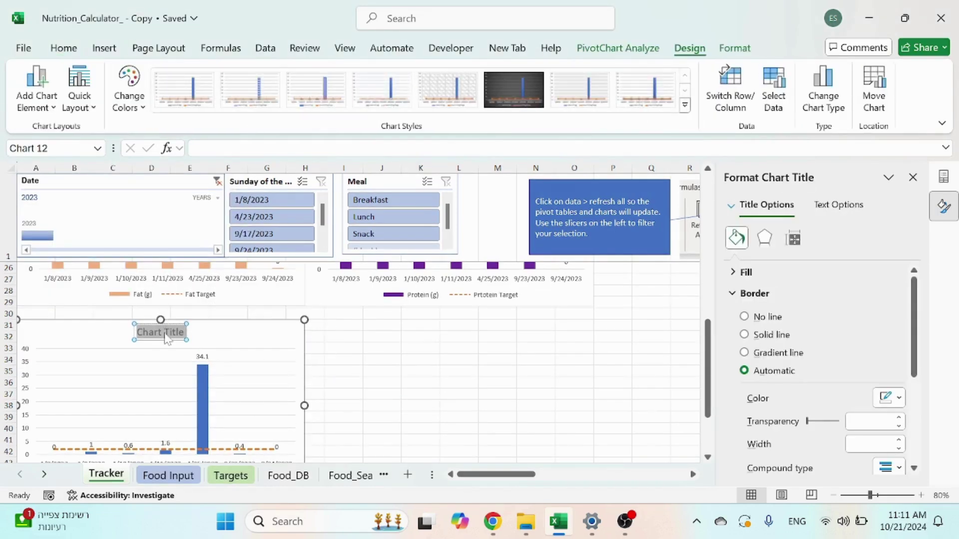
pyautogui.write('Daily V')
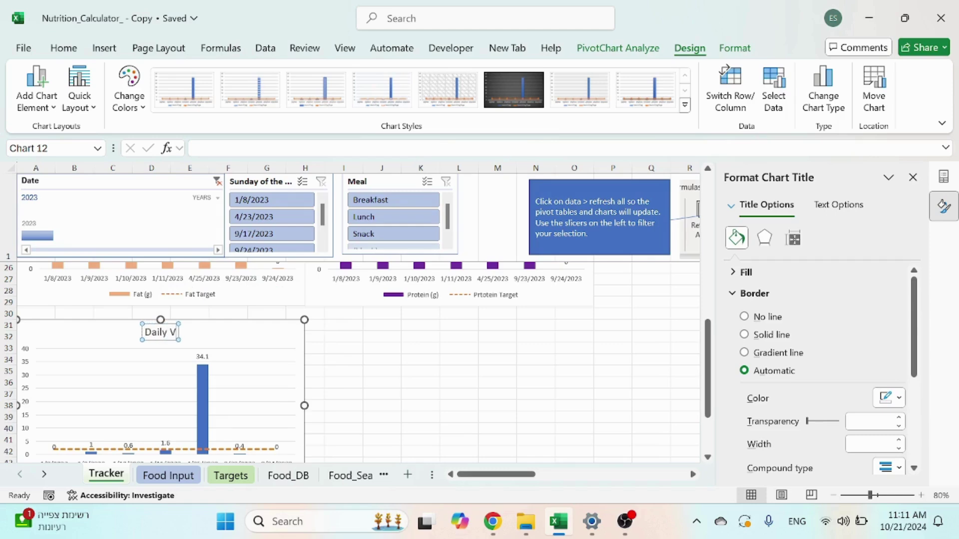
pyautogui.write('itamin')
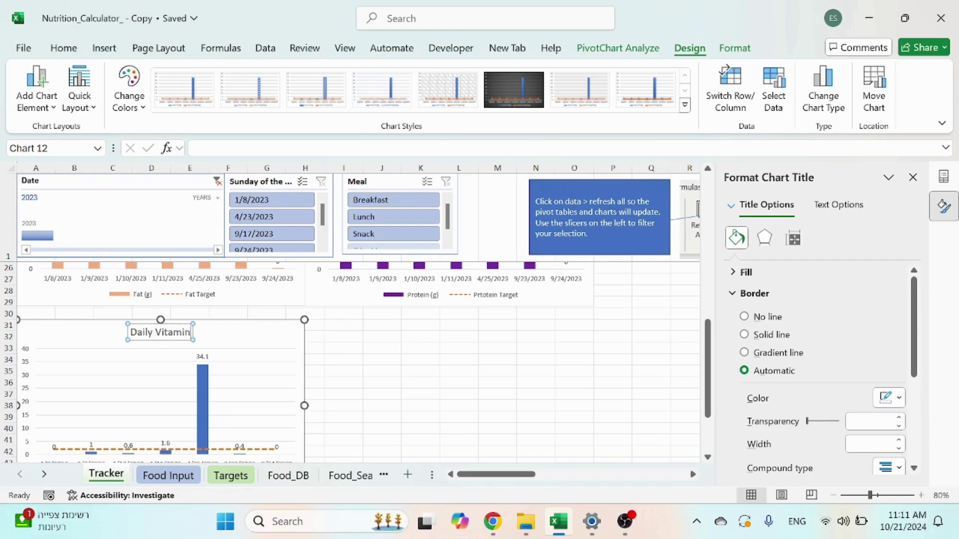
pyautogui.click(320, 365)
pyautogui.moveTo(289, 327); pyautogui.dragTo(285, 316)
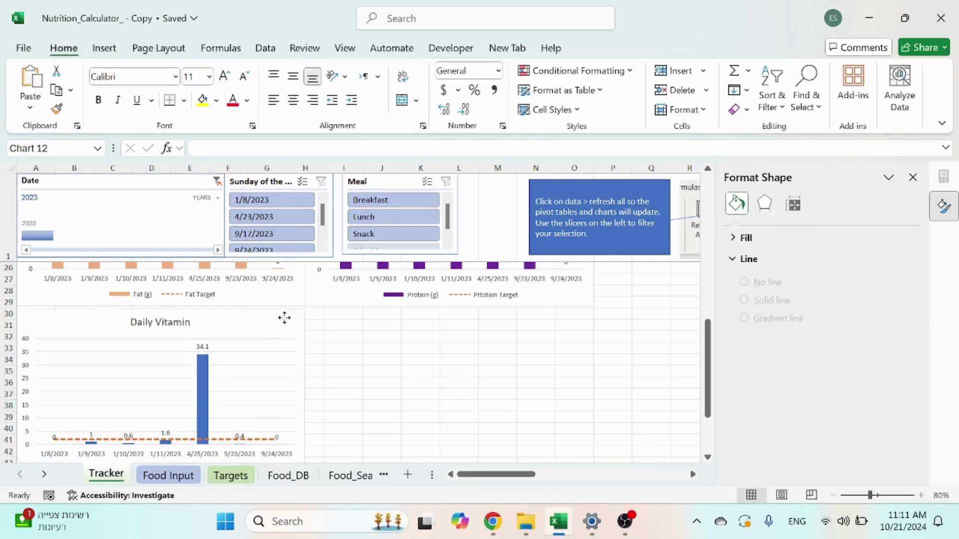
# Filter the dashboard to 4/23/2023 with the date slicer, then clear the filter
pyautogui.click(405, 357)
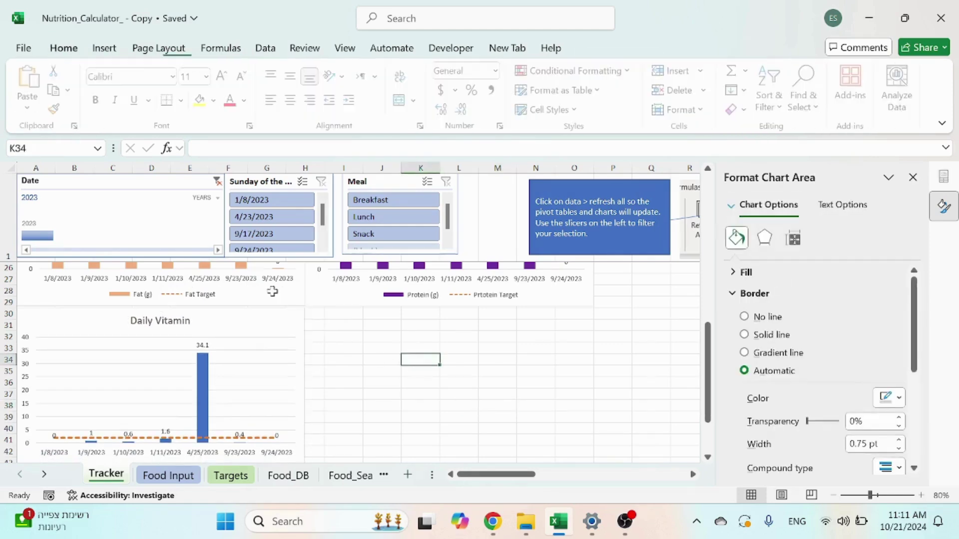
pyautogui.click(276, 218)
pyautogui.click(322, 184)
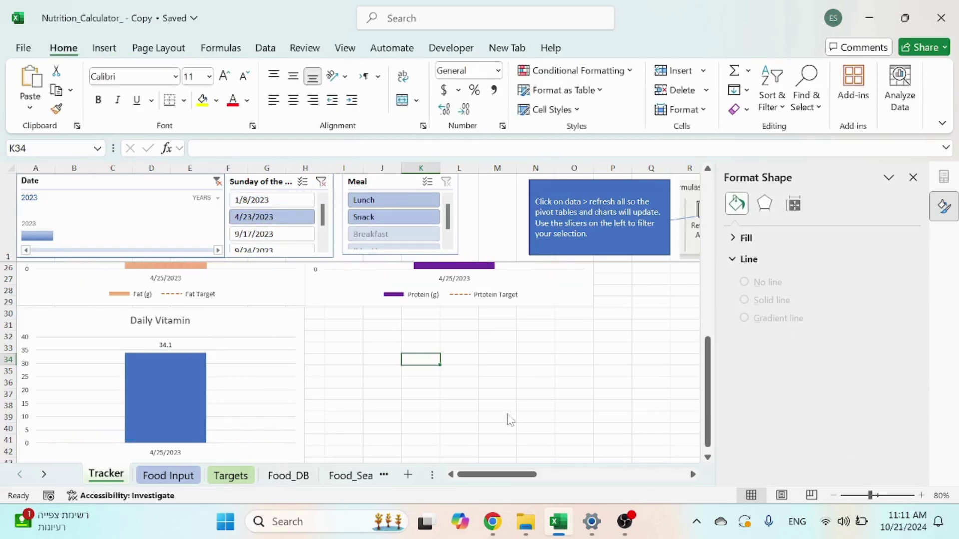
pyautogui.click(566, 402)
# Close the Format Shape pane and select cell Q10
pyautogui.scroll(8, 561, 394)
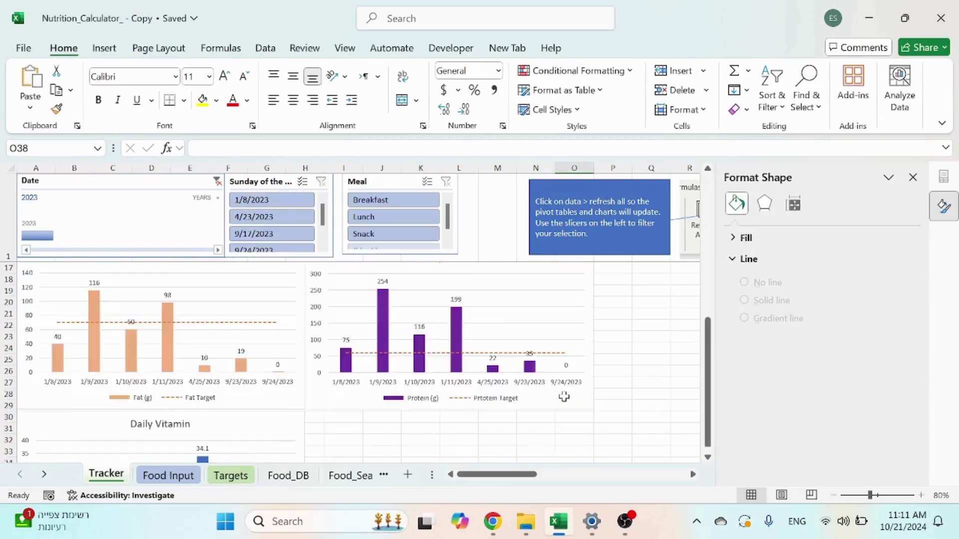
pyautogui.click(913, 178)
pyautogui.click(723, 336)
pyautogui.click(657, 356)
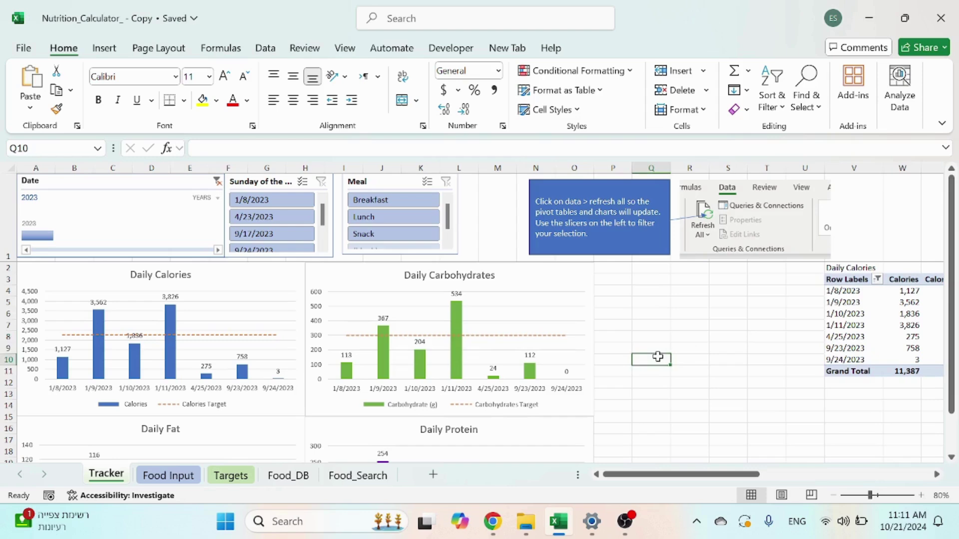
pyautogui.scroll(-8, 658, 356)
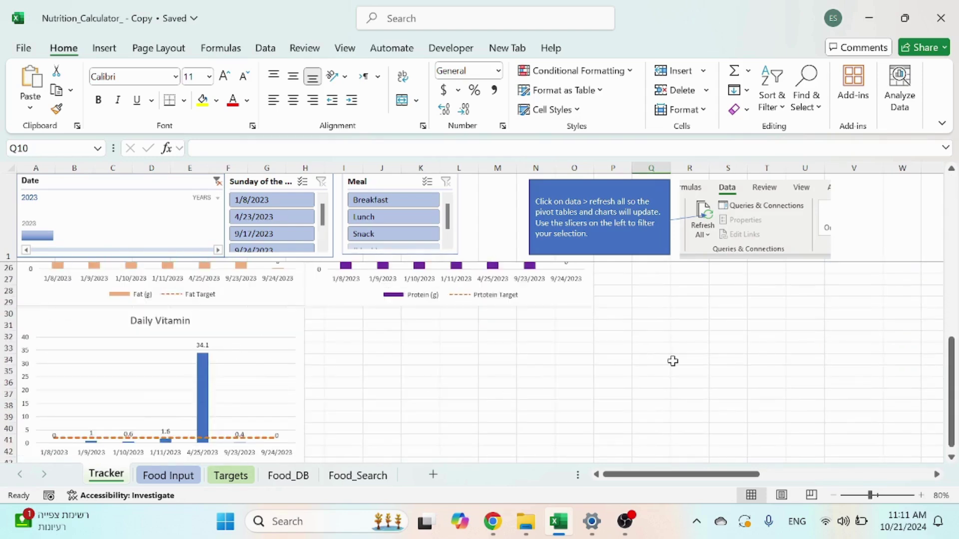
pyautogui.scroll(8, 672, 361)
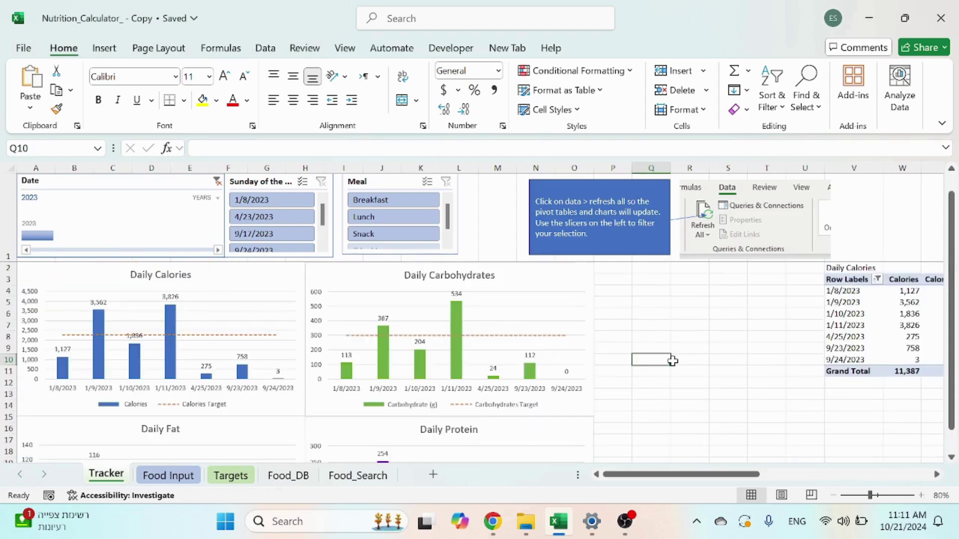